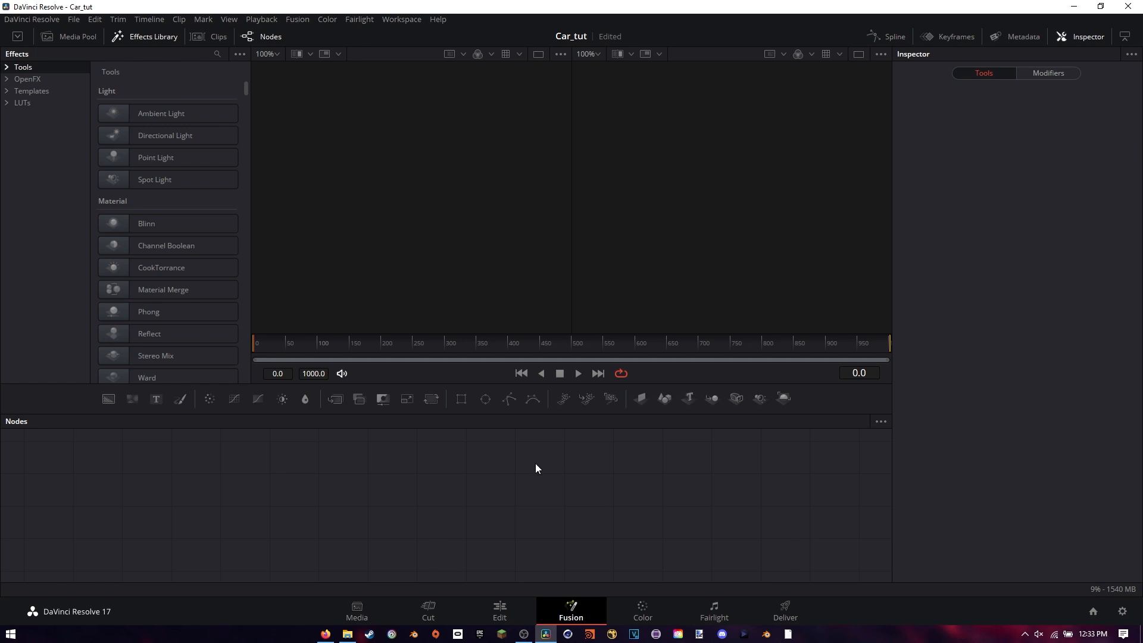
Add Bugati.mov from the Car folder to the media pool on the Edit page
{"action": "left_click", "coordinate": [505, 613]}
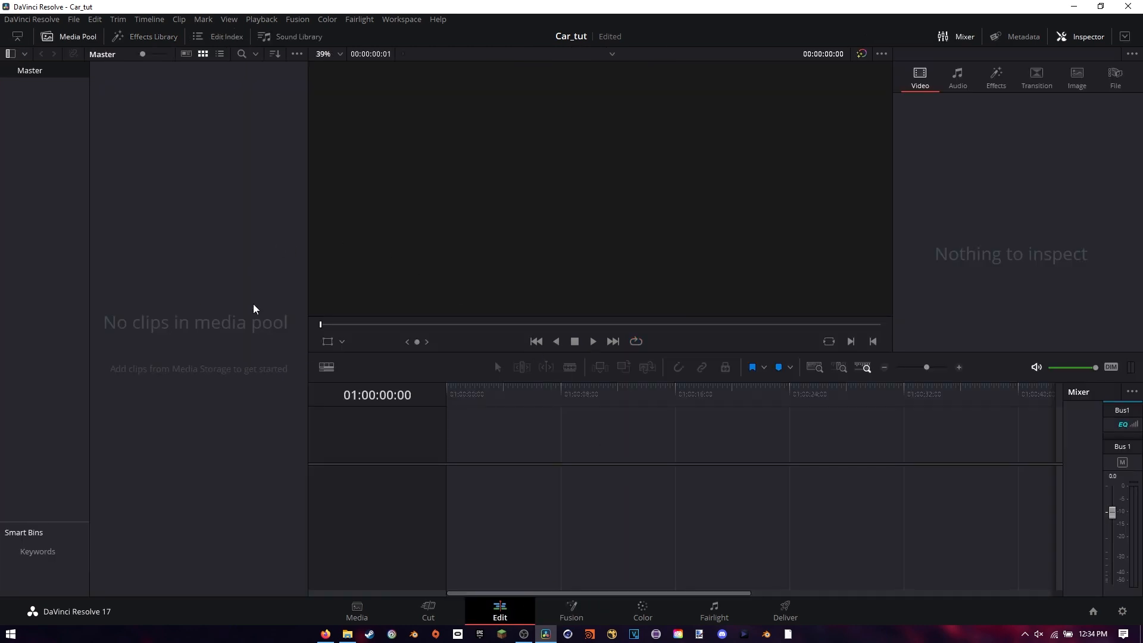
{"action": "key", "text": "alt+Tab"}
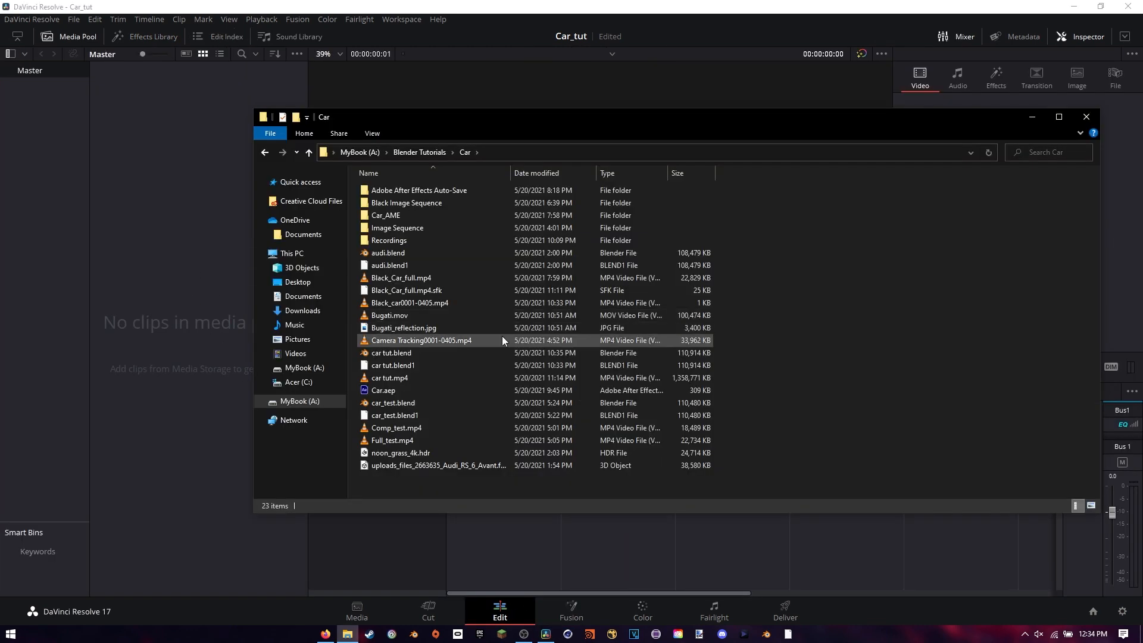
{"action": "left_click", "coordinate": [403, 315]}
{"action": "left_click_drag", "start_coordinate": [402, 315], "coordinate": [216, 306]}
{"action": "left_click", "coordinate": [188, 276]}
Import all PNG frames of the Black Image Sequence folder into the media pool as an image sequence
{"action": "right_click", "coordinate": [188, 277]}
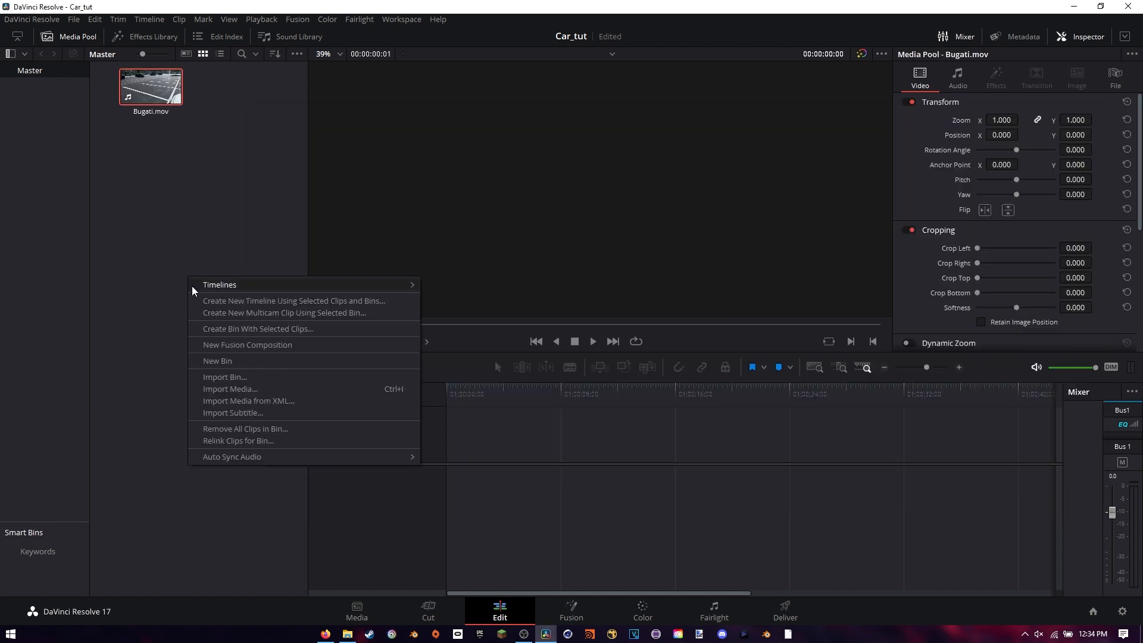
{"action": "left_click", "coordinate": [233, 388]}
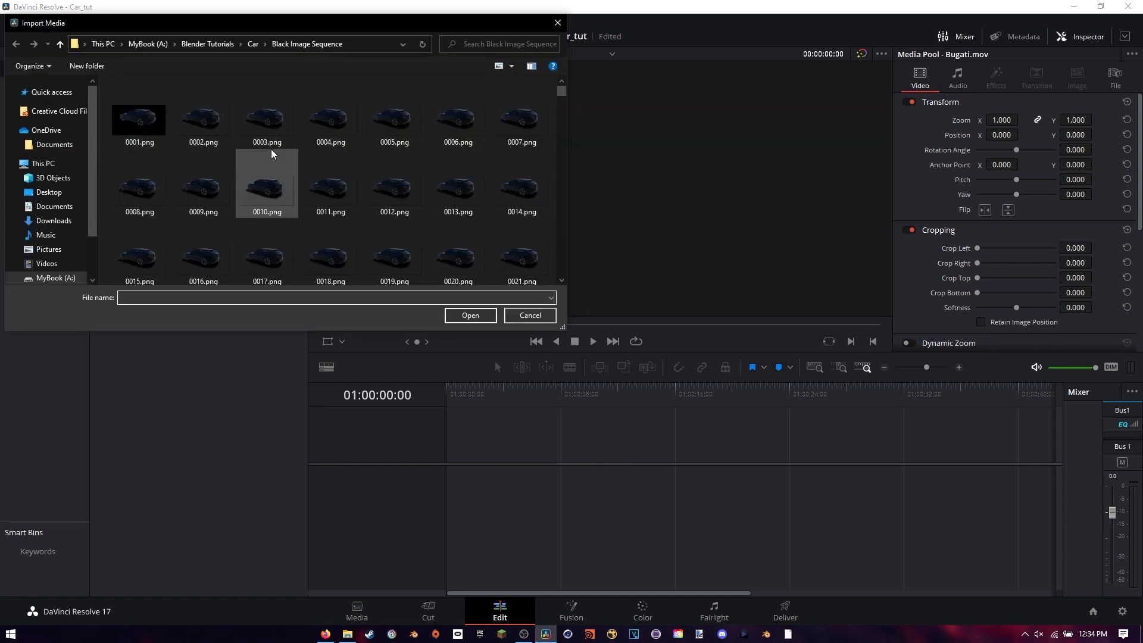
{"action": "key", "text": "ctrl+a"}
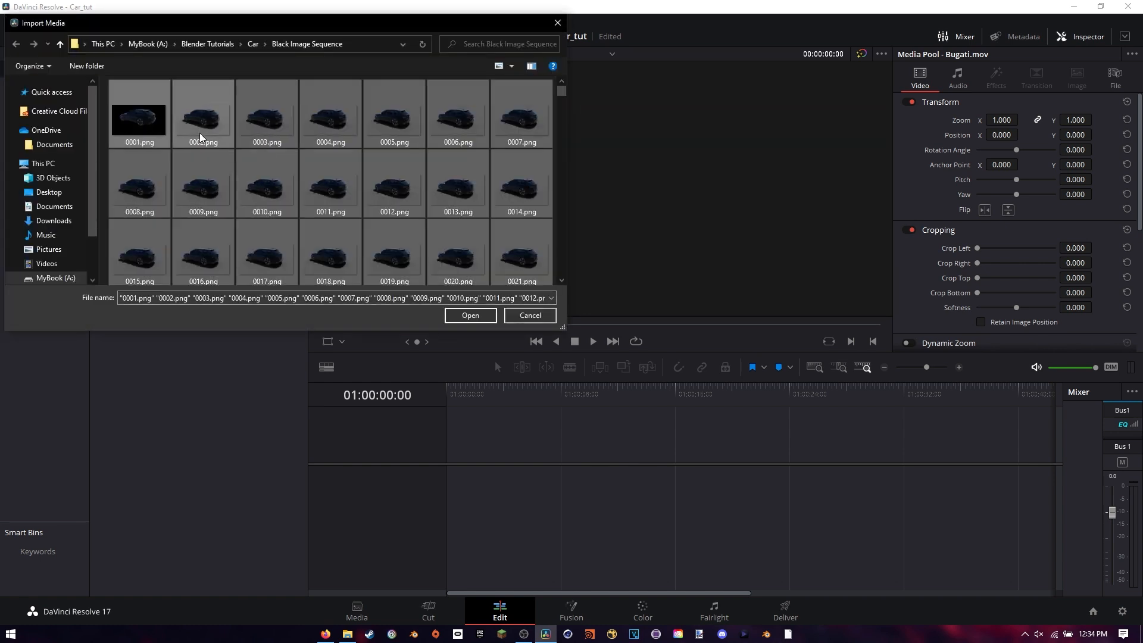
{"action": "left_click", "coordinate": [469, 315]}
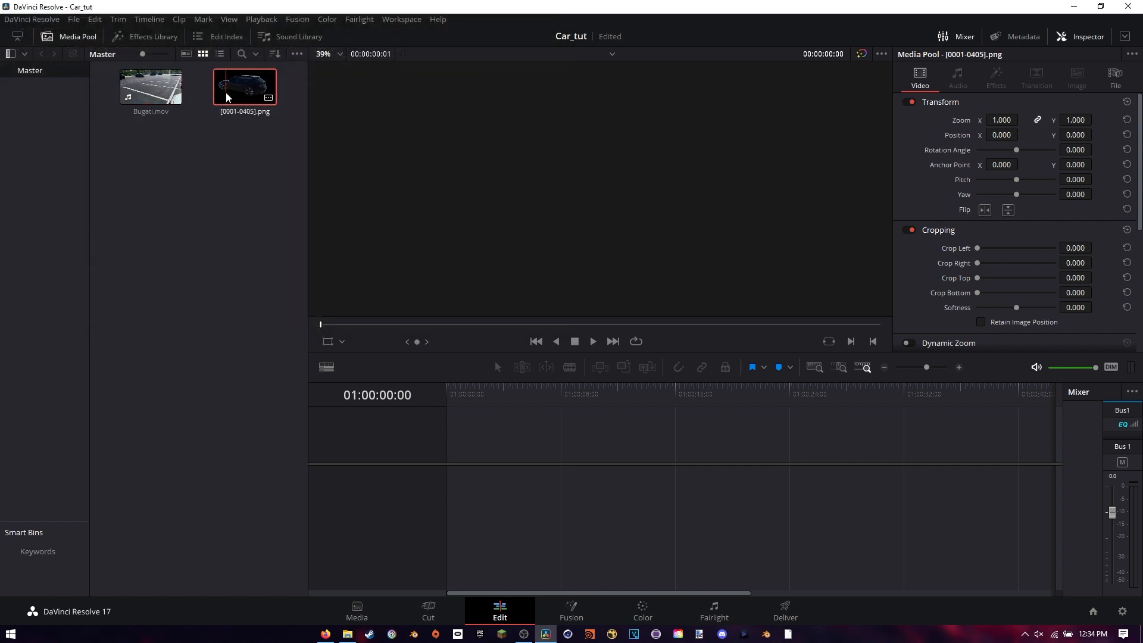
{"action": "left_click", "coordinate": [184, 162]}
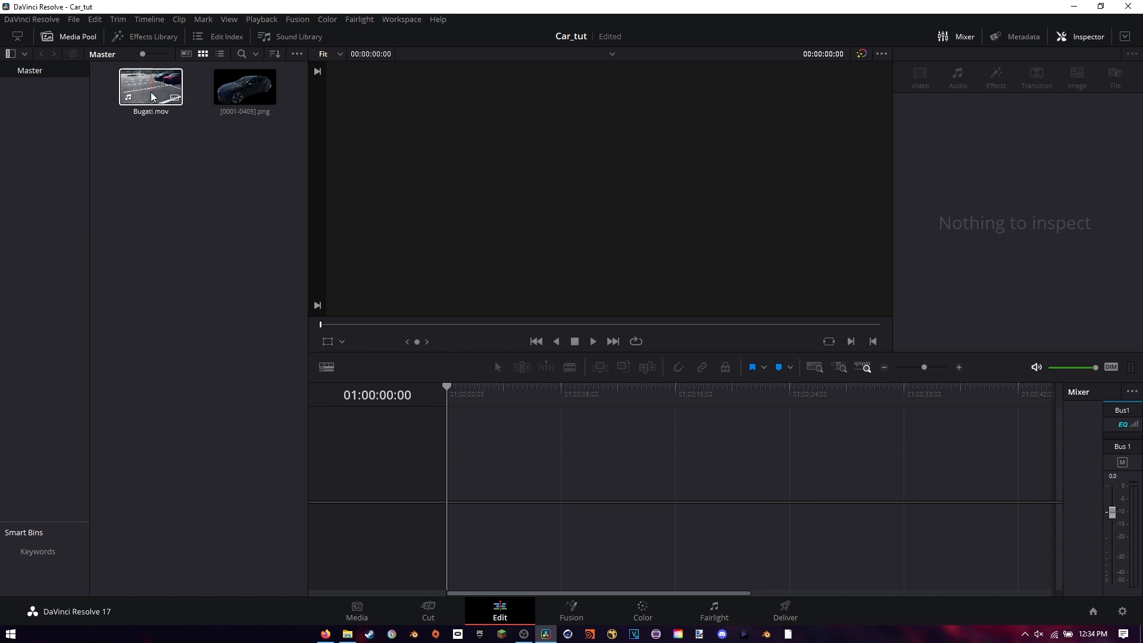
Place Bugati.mov at the timeline start with the PNG car sequence on the track above it, and scrub to 01:00:04:06
{"action": "left_click_drag", "start_coordinate": [153, 95], "coordinate": [445, 487]}
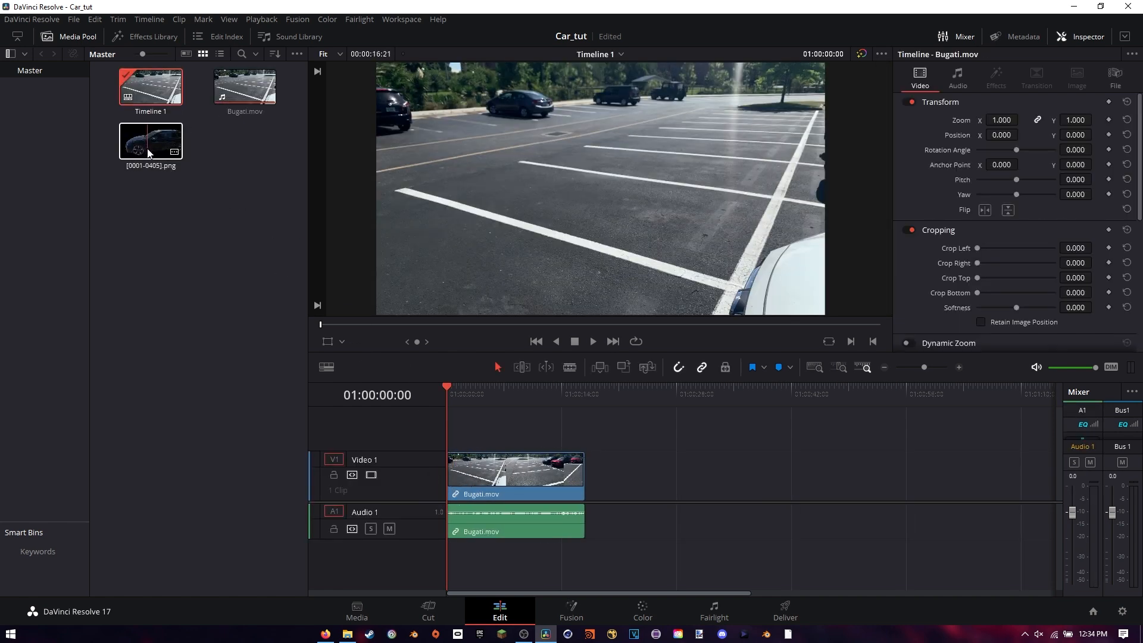
{"action": "left_click_drag", "start_coordinate": [151, 141], "coordinate": [442, 442]}
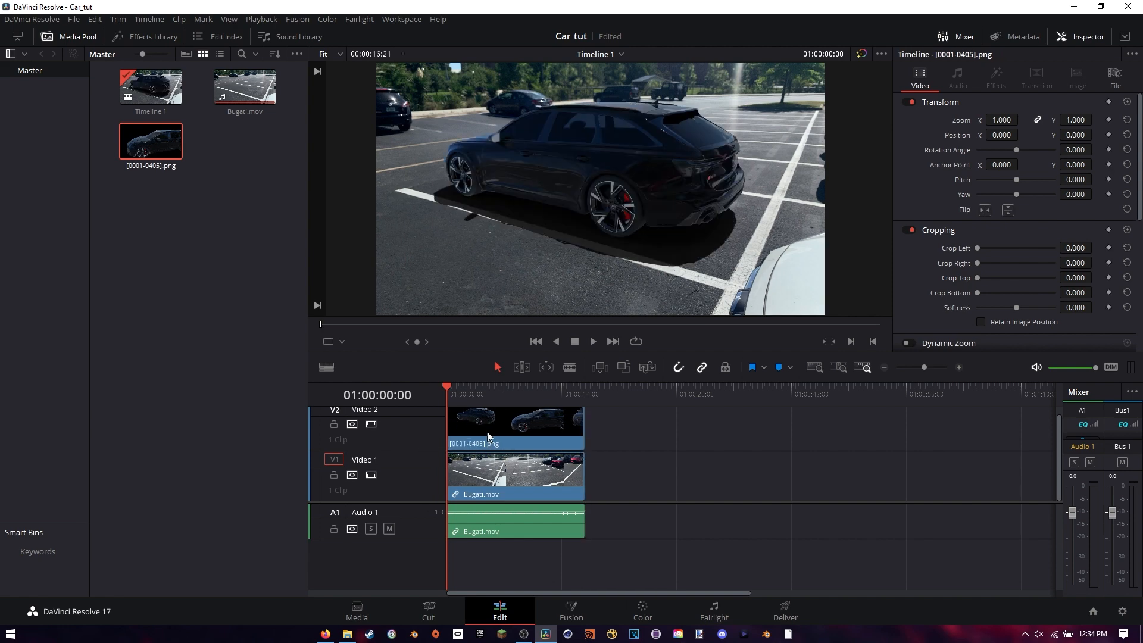
{"action": "left_click_drag", "start_coordinate": [448, 386], "coordinate": [481, 393]}
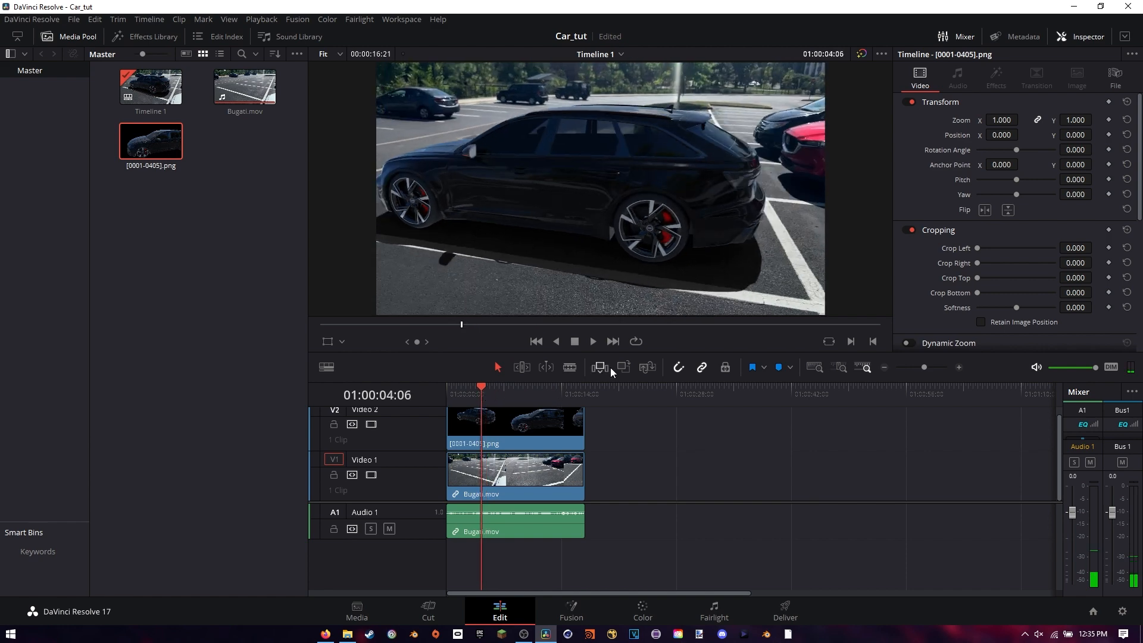
Combine the stacked timeline clips into a new Fusion clip and open it on the Fusion page with the Effects Library hidden
{"action": "left_click_drag", "start_coordinate": [634, 426], "coordinate": [505, 470]}
{"action": "right_click", "coordinate": [532, 427]}
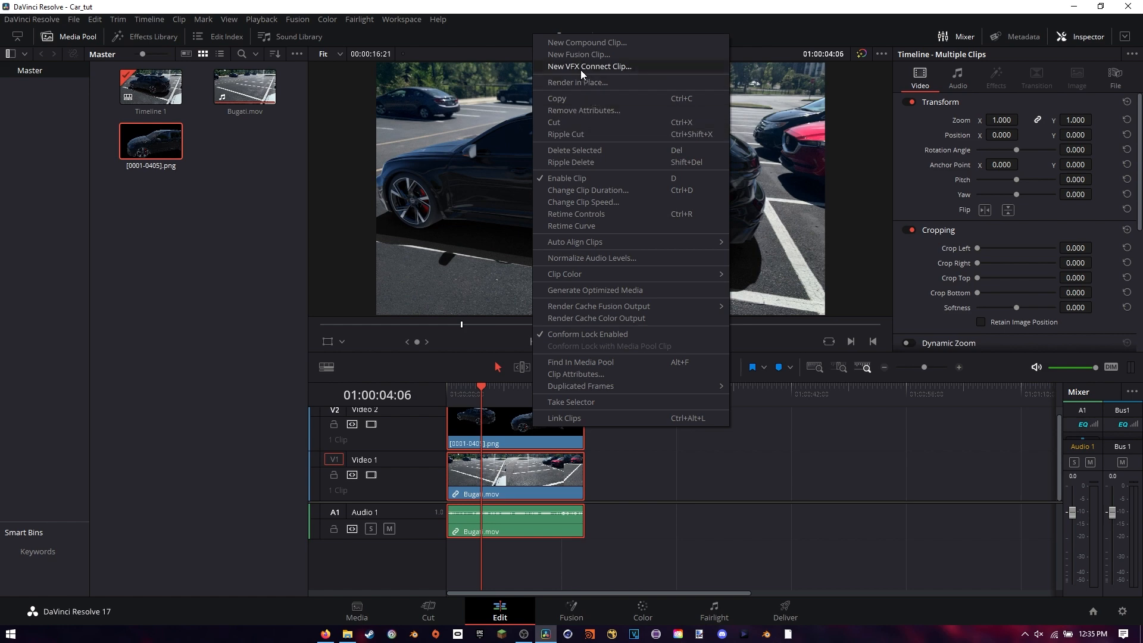
{"action": "left_click", "coordinate": [576, 55]}
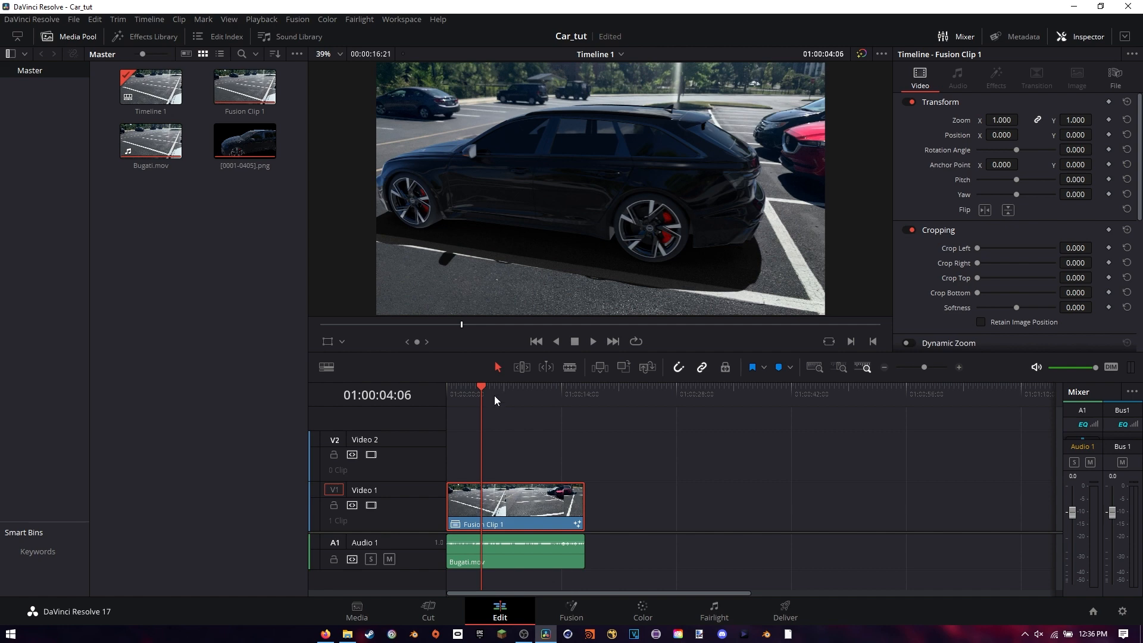
{"action": "left_click", "coordinate": [575, 614]}
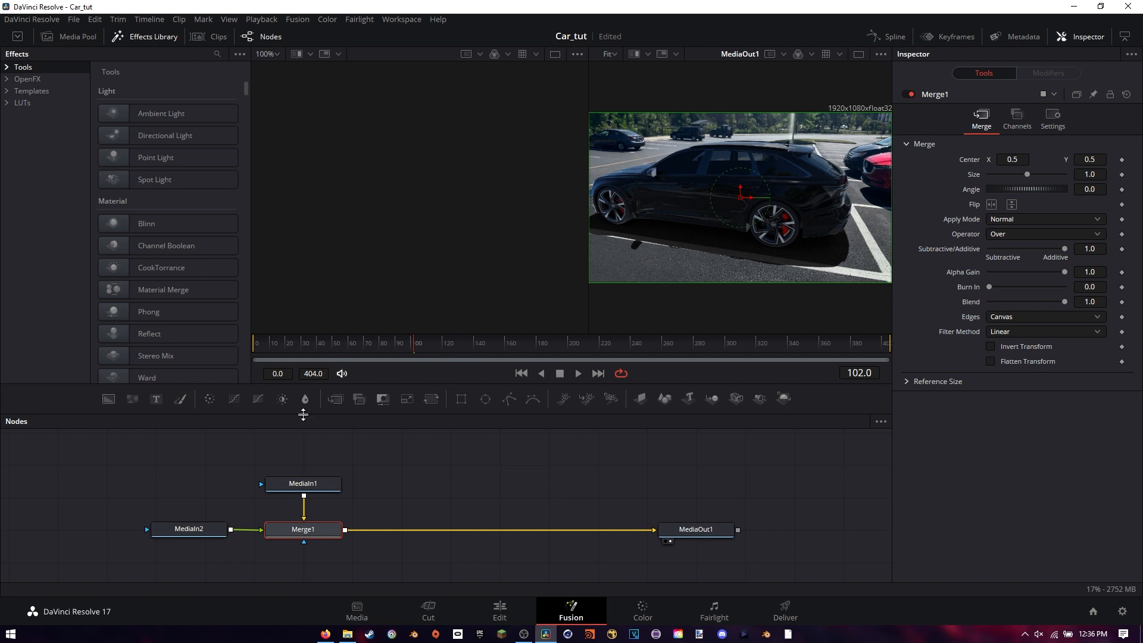
{"action": "left_click", "coordinate": [120, 40]}
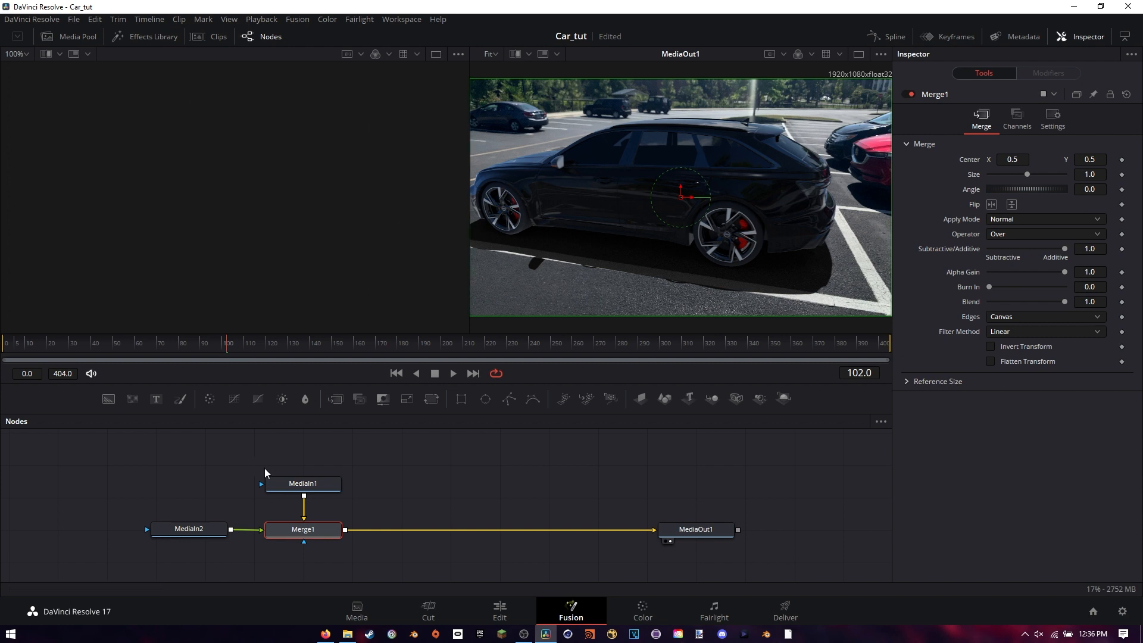
Display the MediaIn1, MediaIn2 and Merge1 nodes in the two viewers to examine the background, the car render and their composite
{"action": "left_click", "coordinate": [274, 499]}
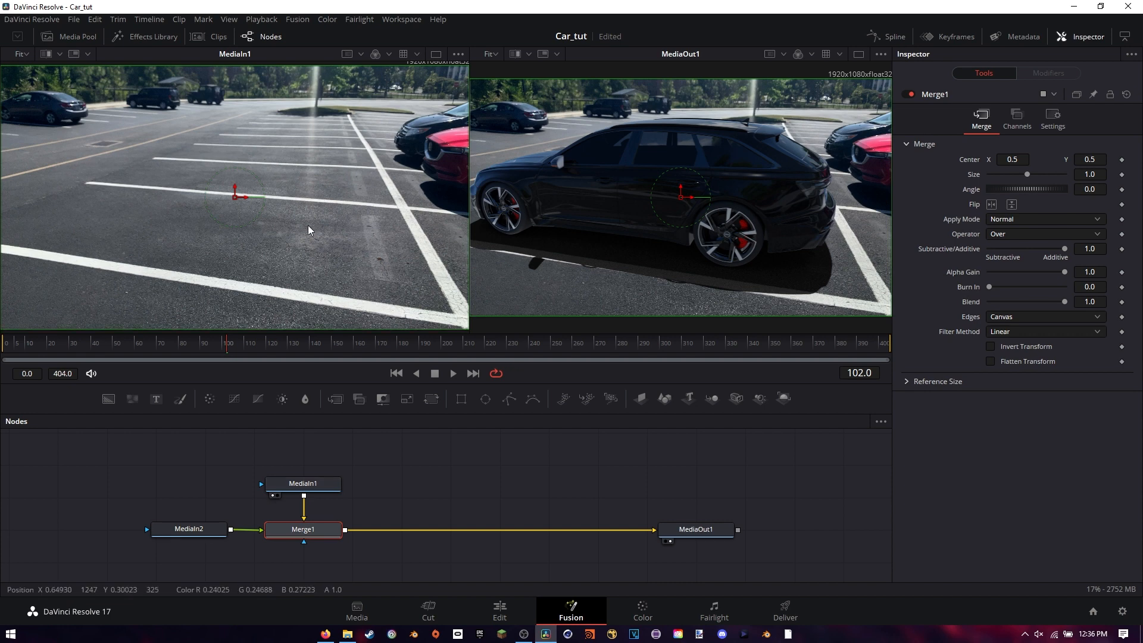
{"action": "left_click", "coordinate": [277, 497]}
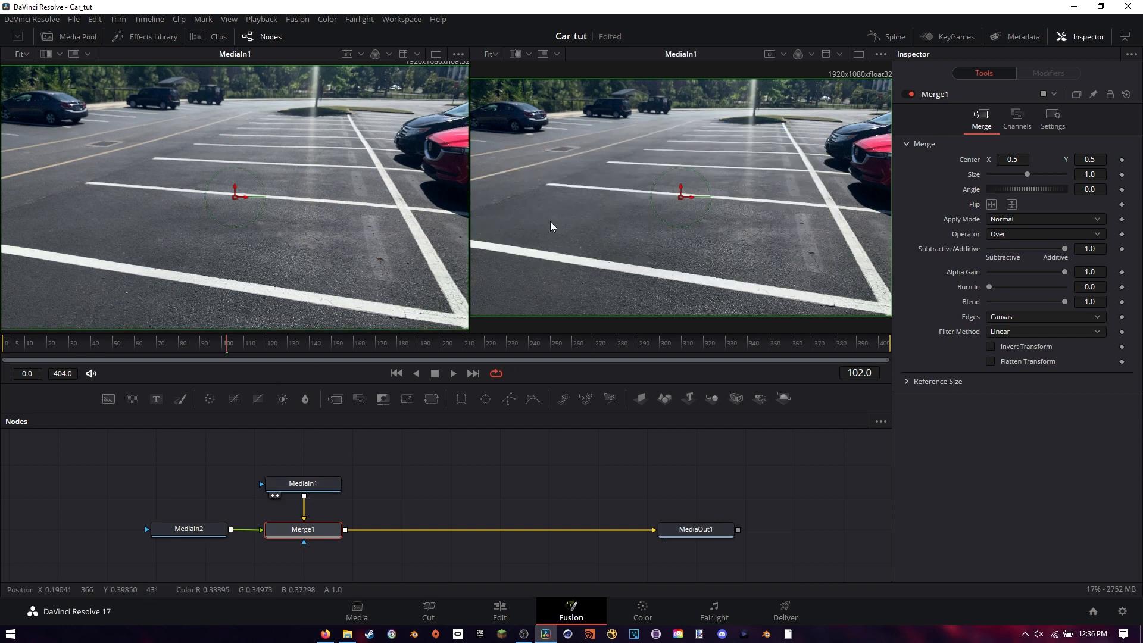
{"action": "key", "text": "1"}
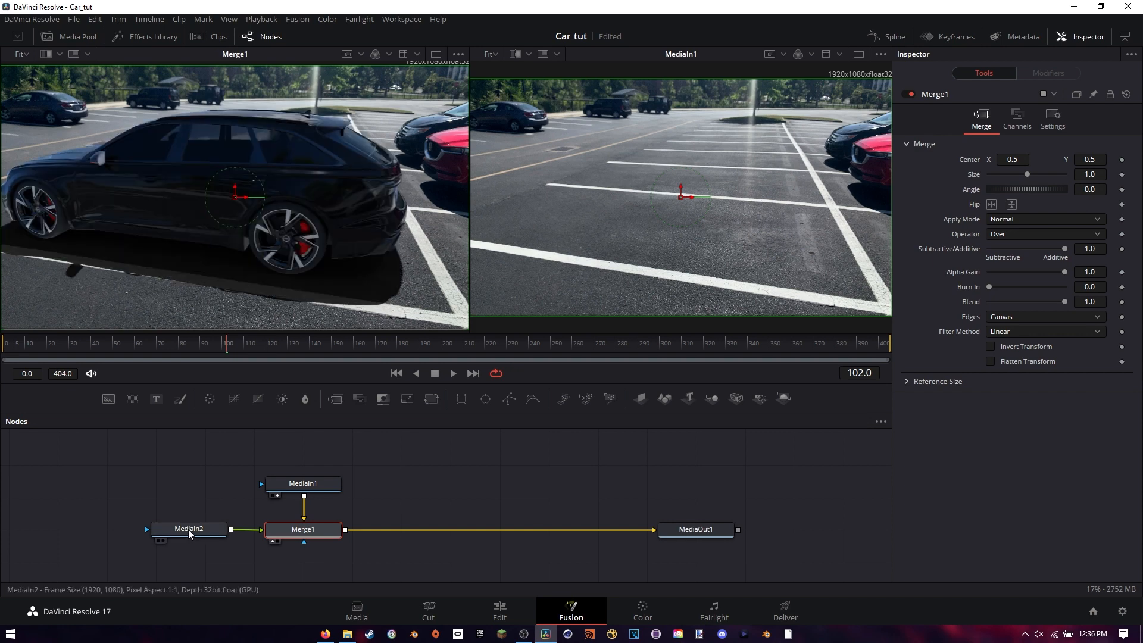
{"action": "left_click", "coordinate": [192, 531]}
{"action": "key", "text": "1"}
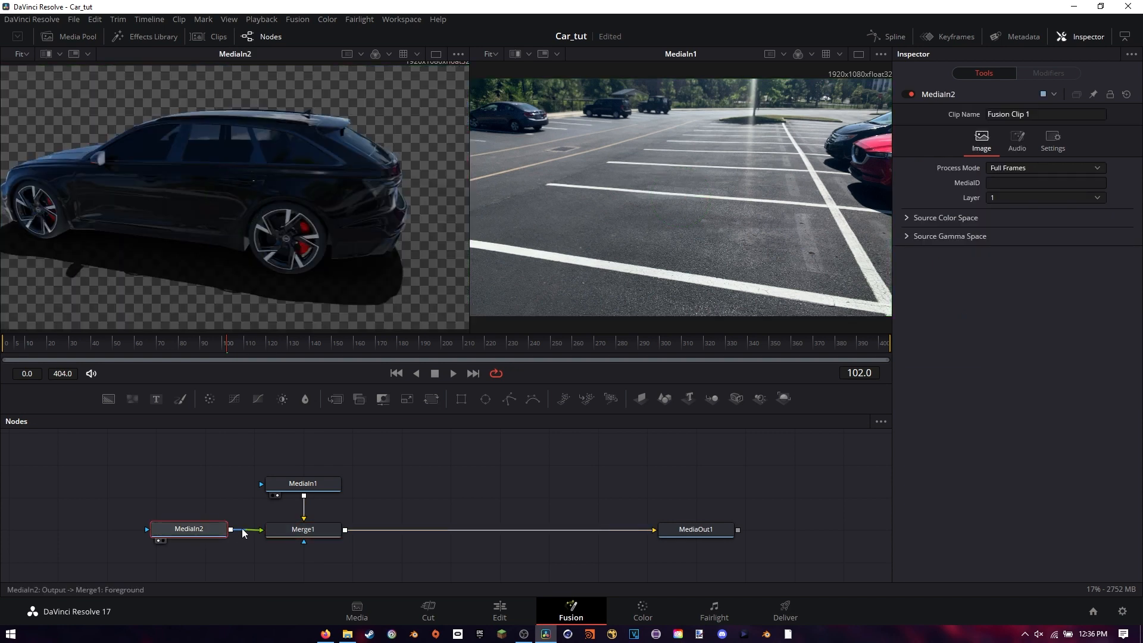
{"action": "key", "text": "2"}
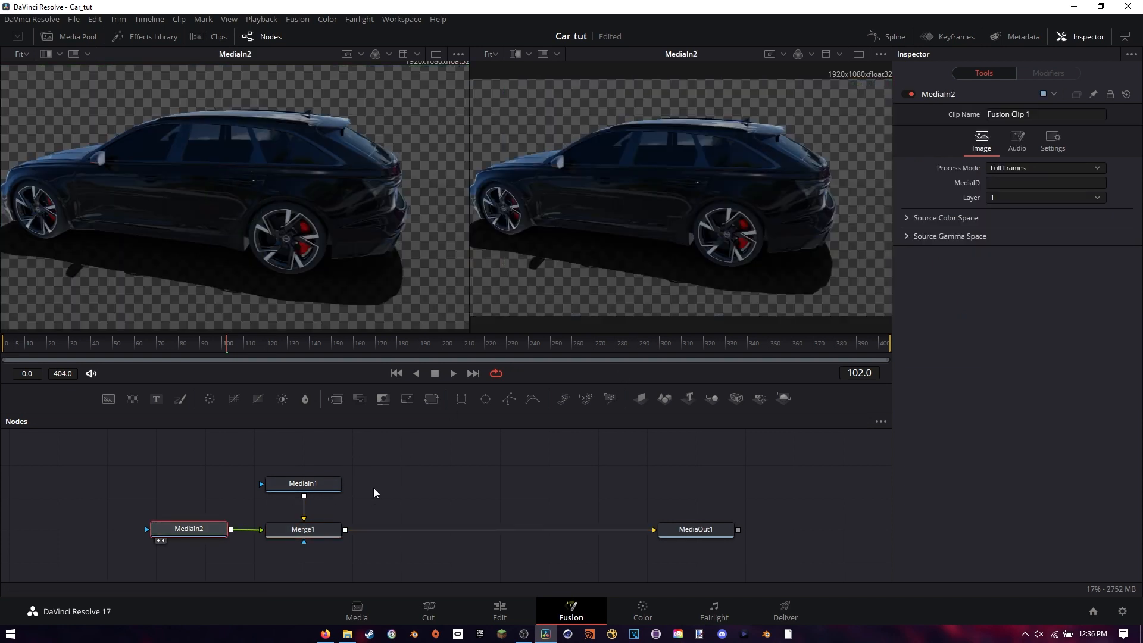
{"action": "left_click", "coordinate": [321, 532]}
{"action": "key", "text": "1"}
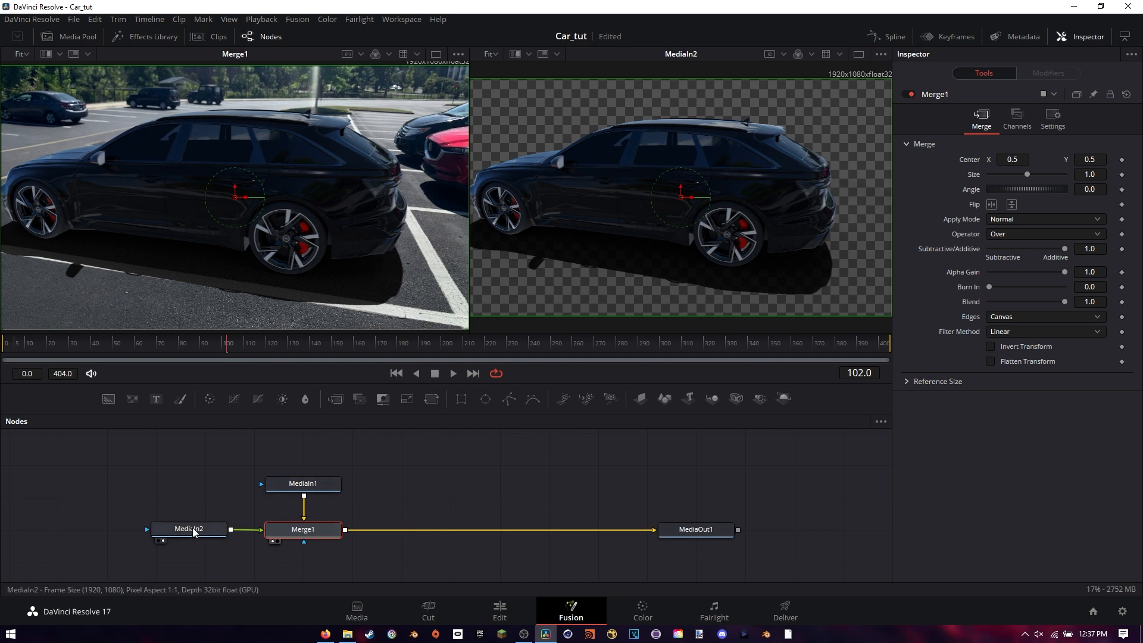
Load MediaIn2 into the first viewer, and view MediaIn1 followed by Merge1 in the second viewer
{"action": "left_click", "coordinate": [217, 529]}
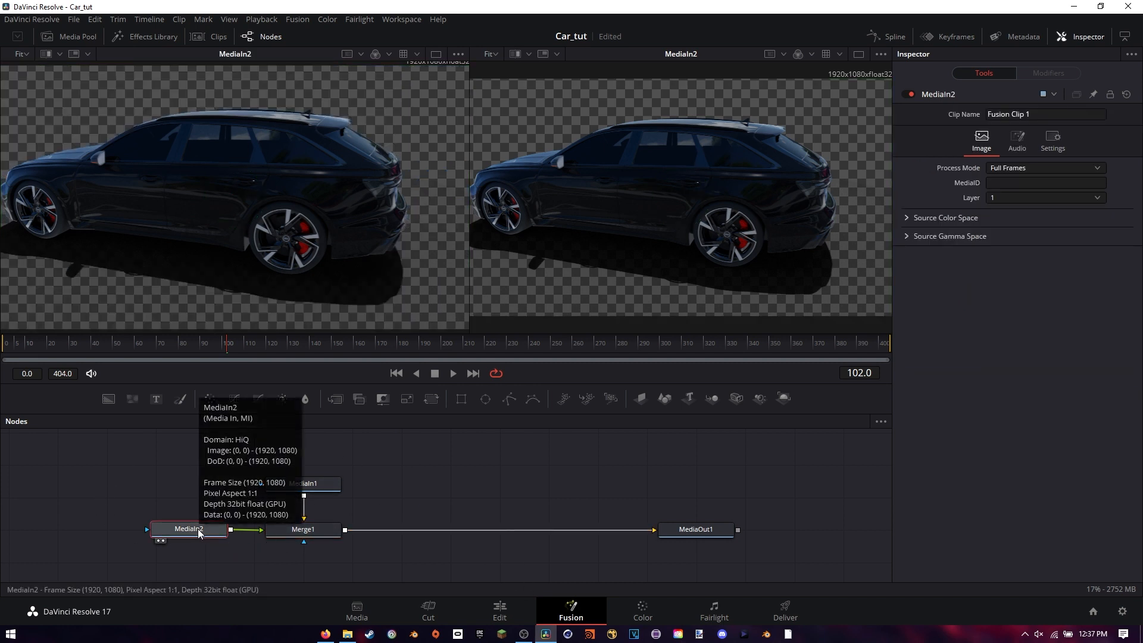
{"action": "left_click_drag", "start_coordinate": [202, 530], "coordinate": [179, 127]}
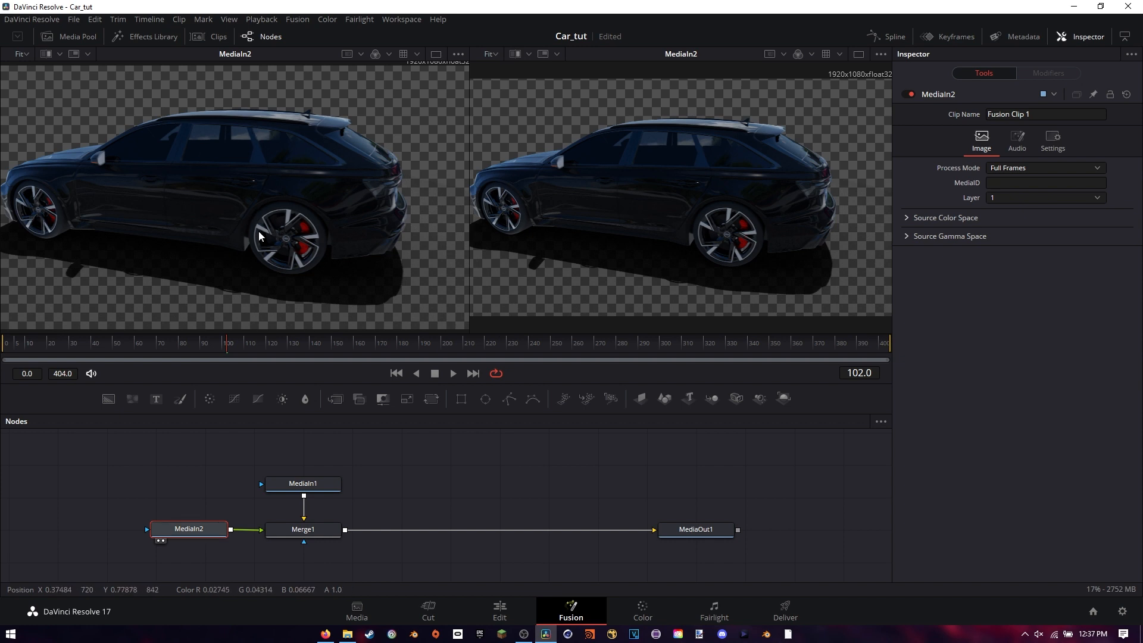
{"action": "left_click_drag", "start_coordinate": [303, 490], "coordinate": [673, 224]}
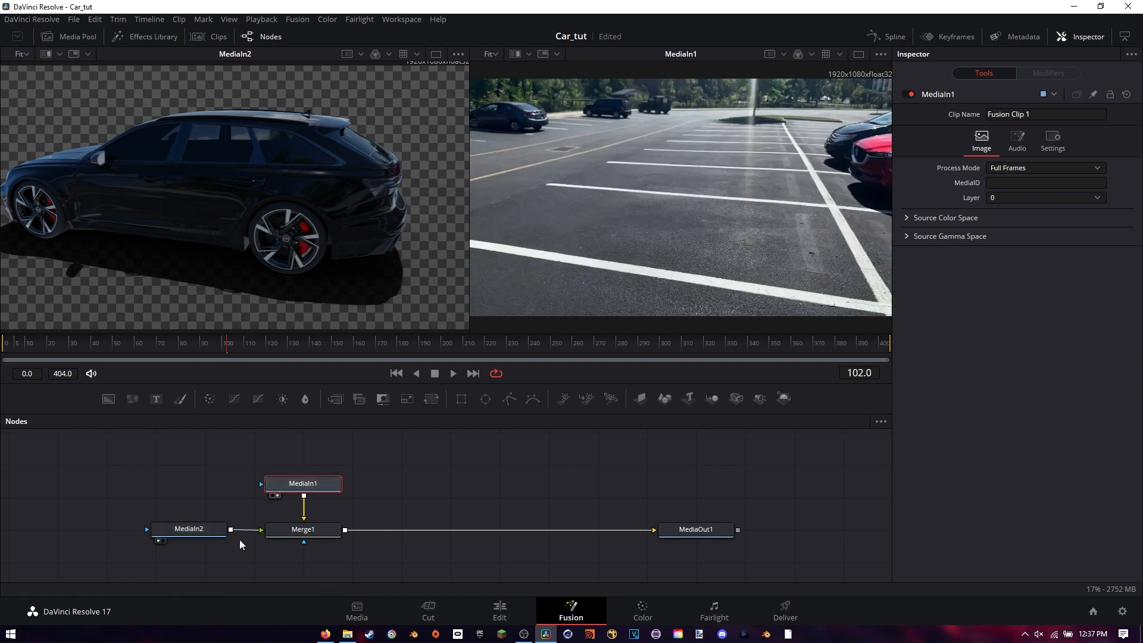
{"action": "left_click", "coordinate": [314, 534]}
{"action": "key", "text": "2"}
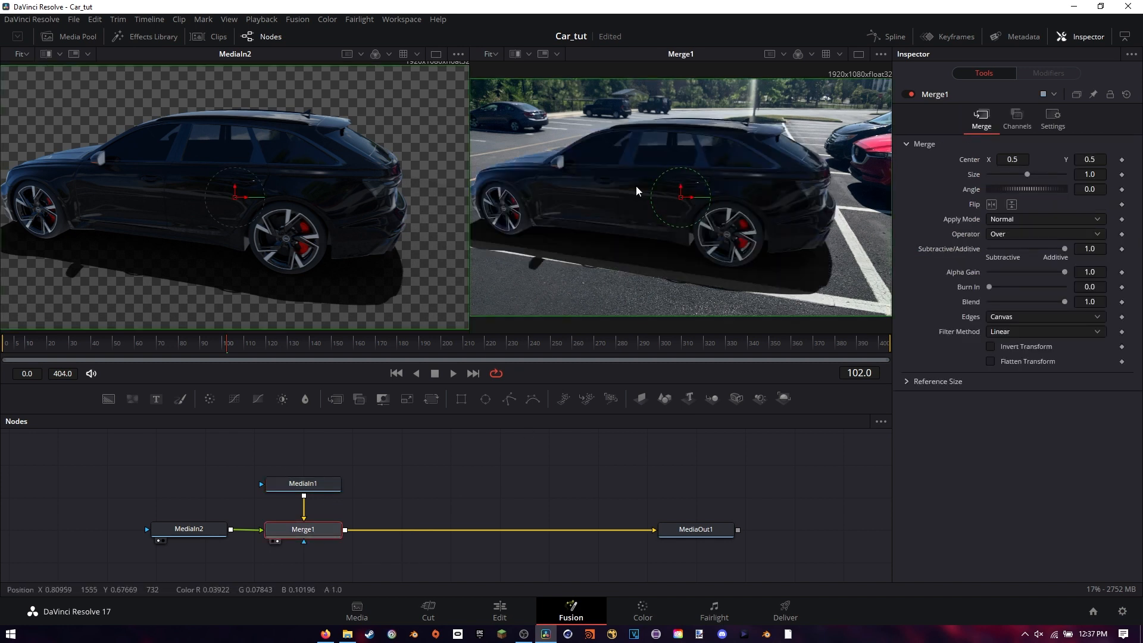
{"action": "mouse_move", "coordinate": [294, 536]}
{"action": "left_mouse_down"}
{"action": "mouse_move", "coordinate": [374, 516]}
{"action": "mouse_move", "coordinate": [293, 535]}
{"action": "left_mouse_up"}
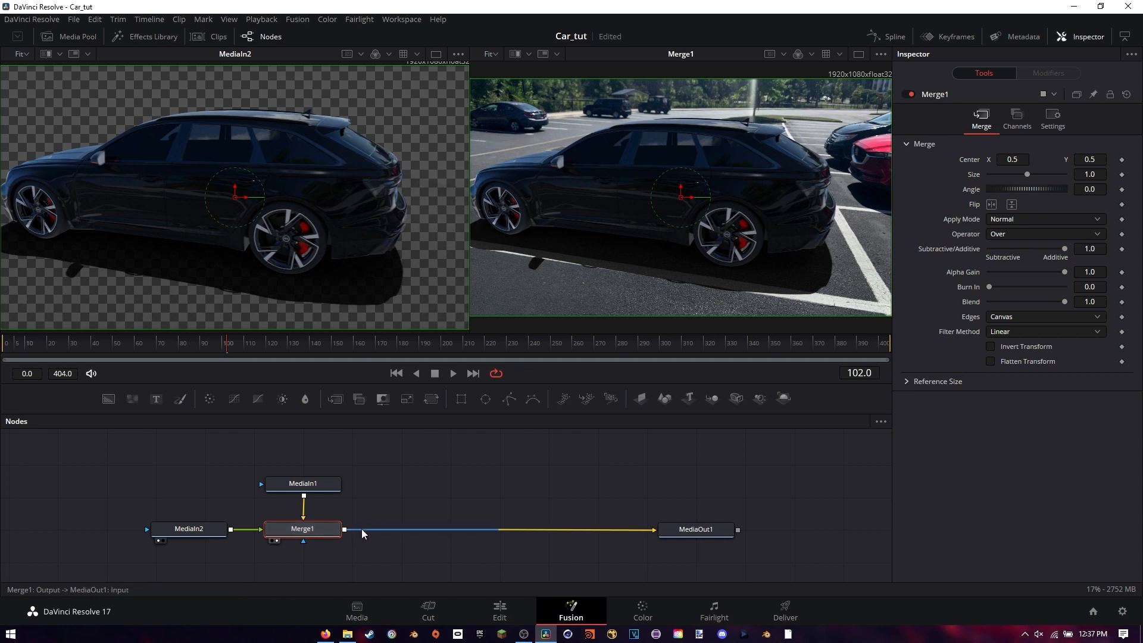
{"action": "left_click", "coordinate": [481, 499]}
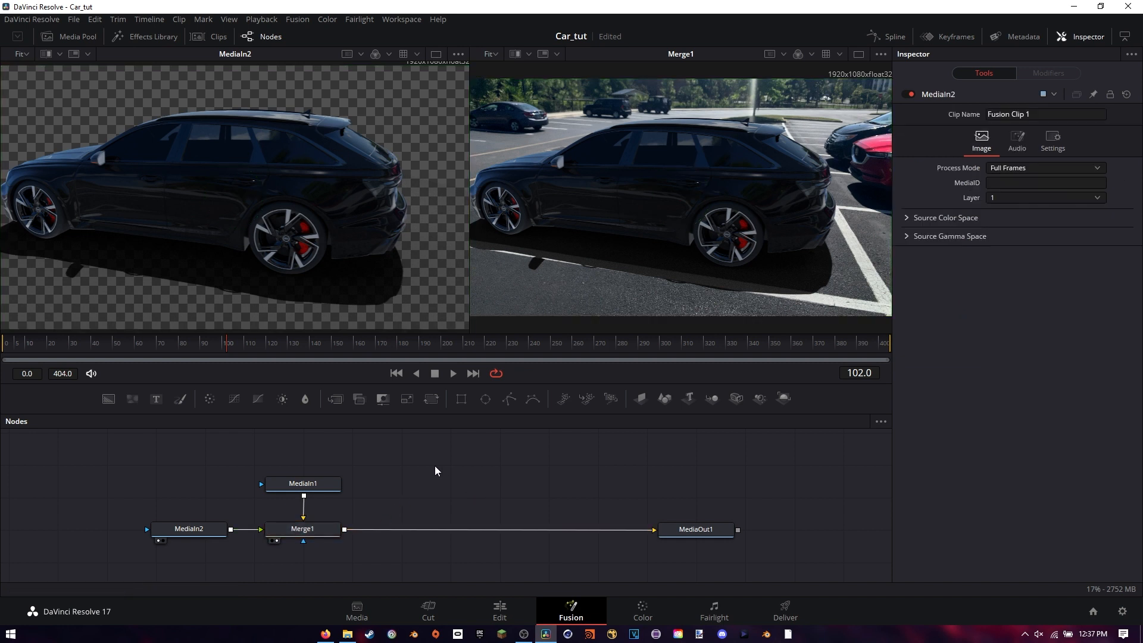
Rename the MediaIn2 node as Car
{"action": "left_click", "coordinate": [202, 531]}
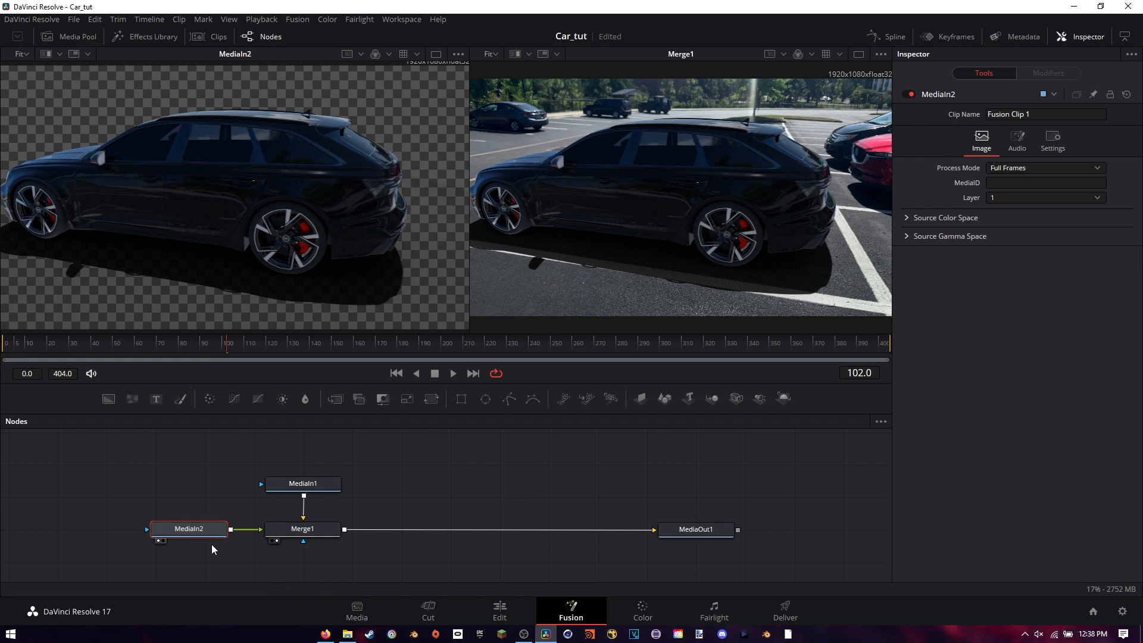
{"action": "key", "text": "F2"}
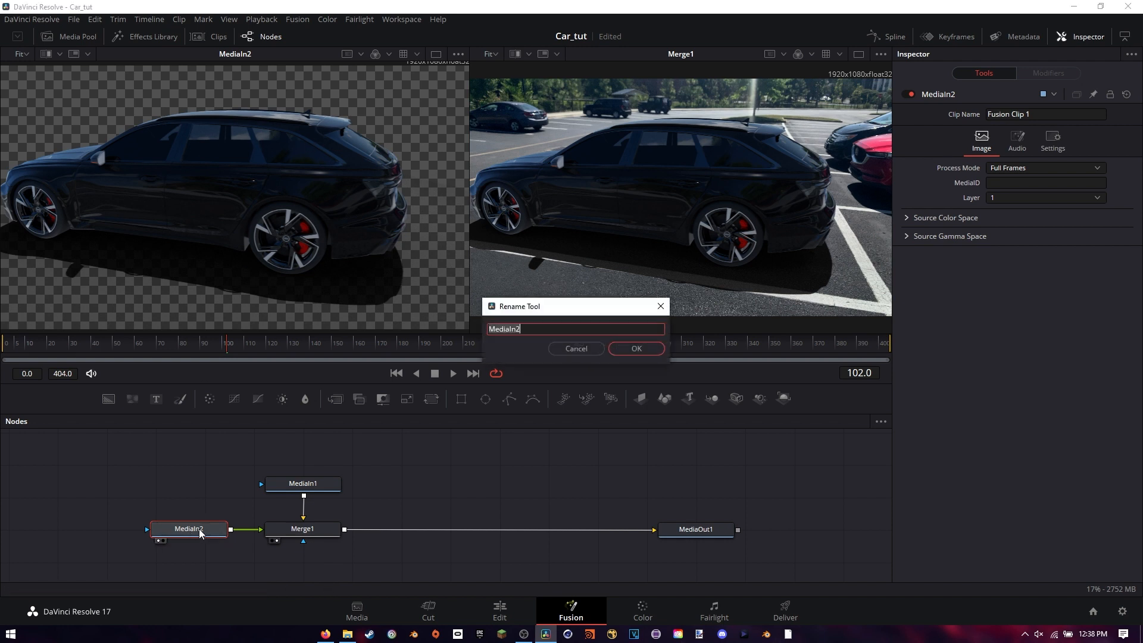
{"action": "type", "text": "Car"}
{"action": "key", "text": "Return"}
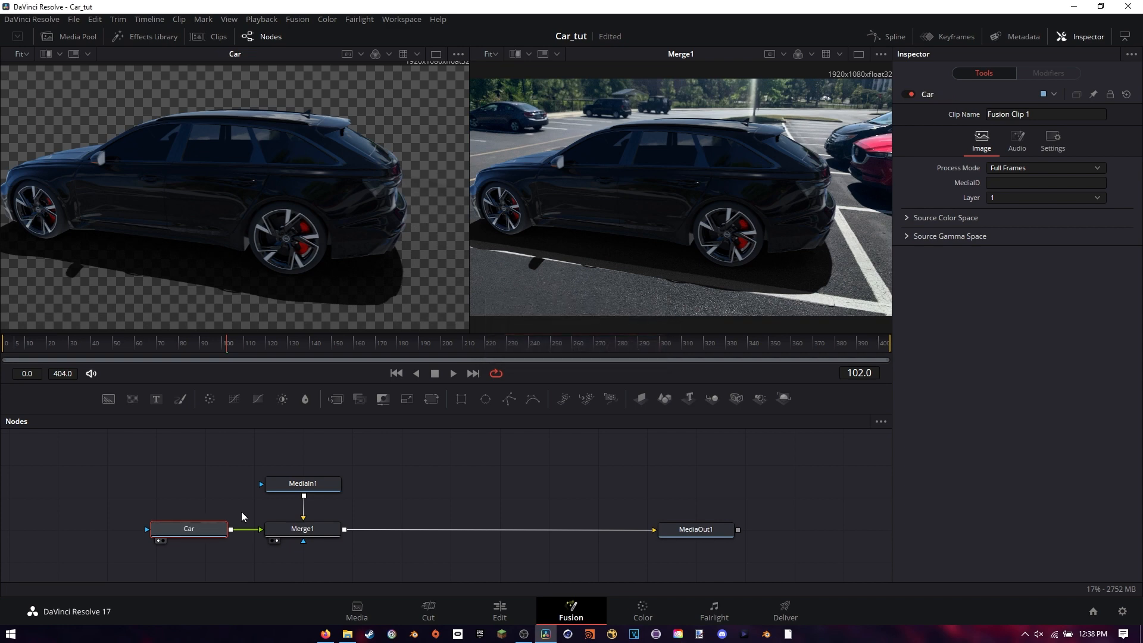
Show the MediaIn1 parking lot footage in the first viewer and rename its node as BG
{"action": "left_click", "coordinate": [303, 485]}
{"action": "key", "text": "1"}
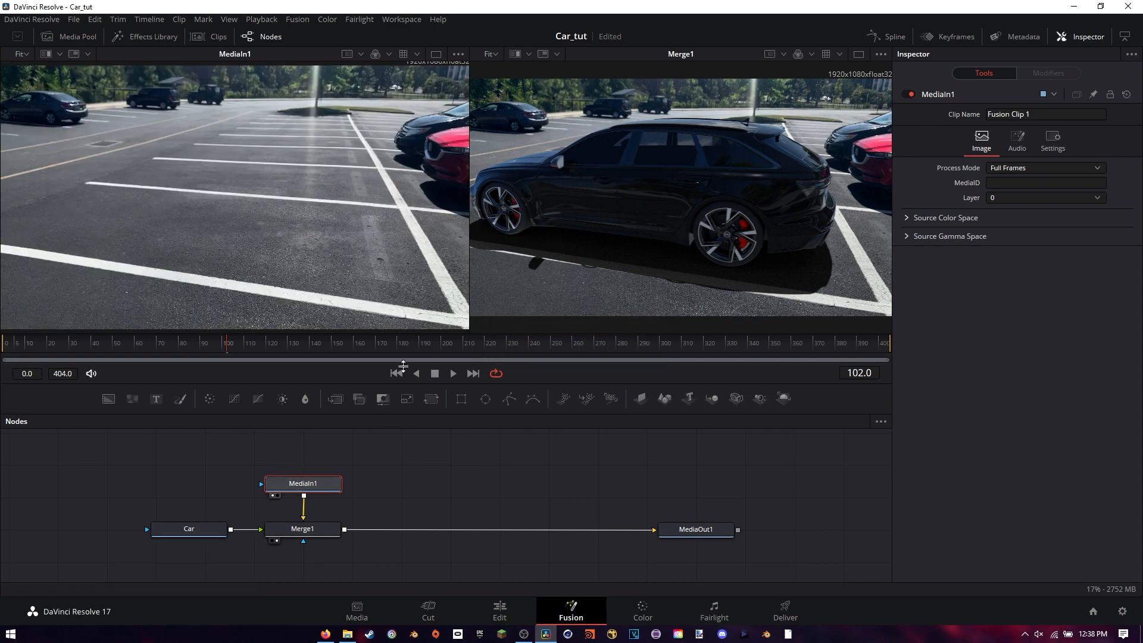
{"action": "right_click", "coordinate": [297, 486]}
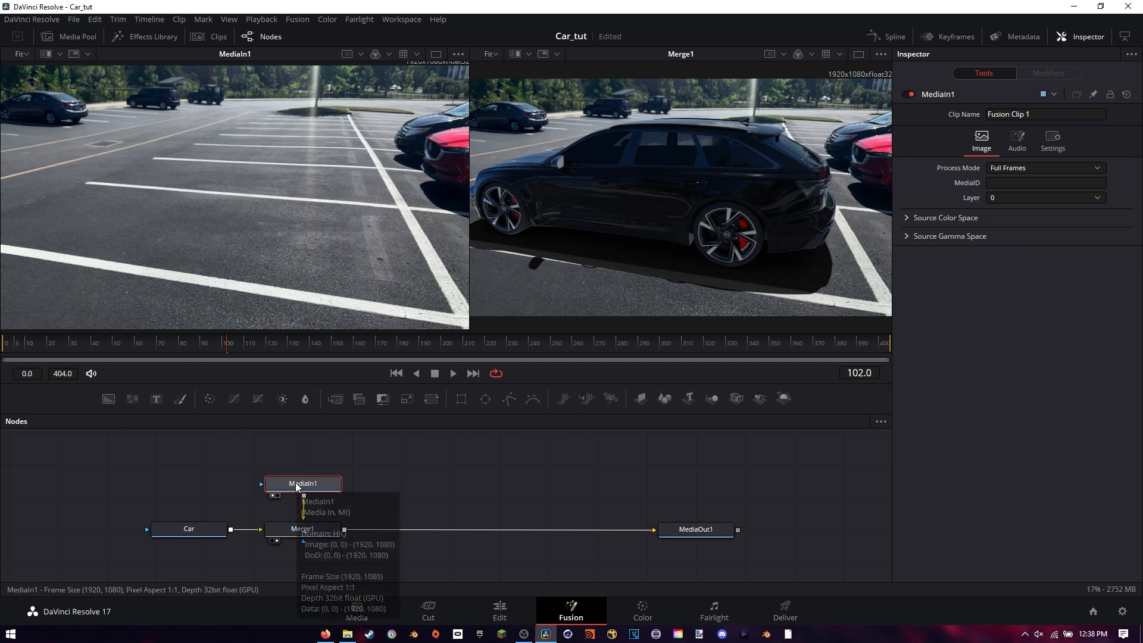
{"action": "key", "text": "F2"}
{"action": "type", "text": "BG"}
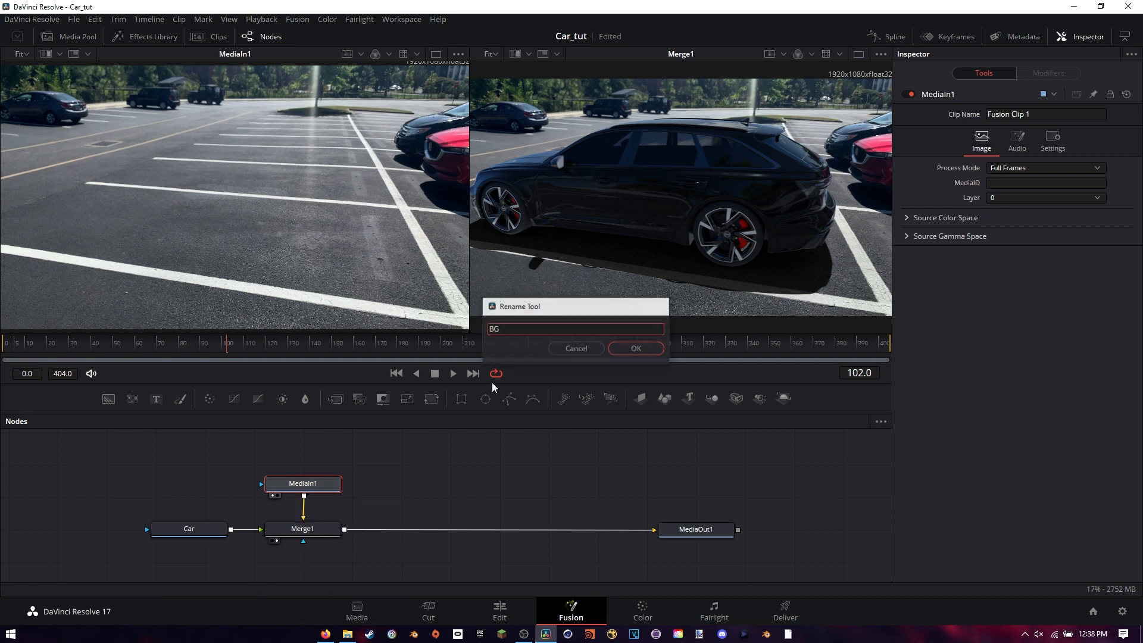
{"action": "key", "text": "Return"}
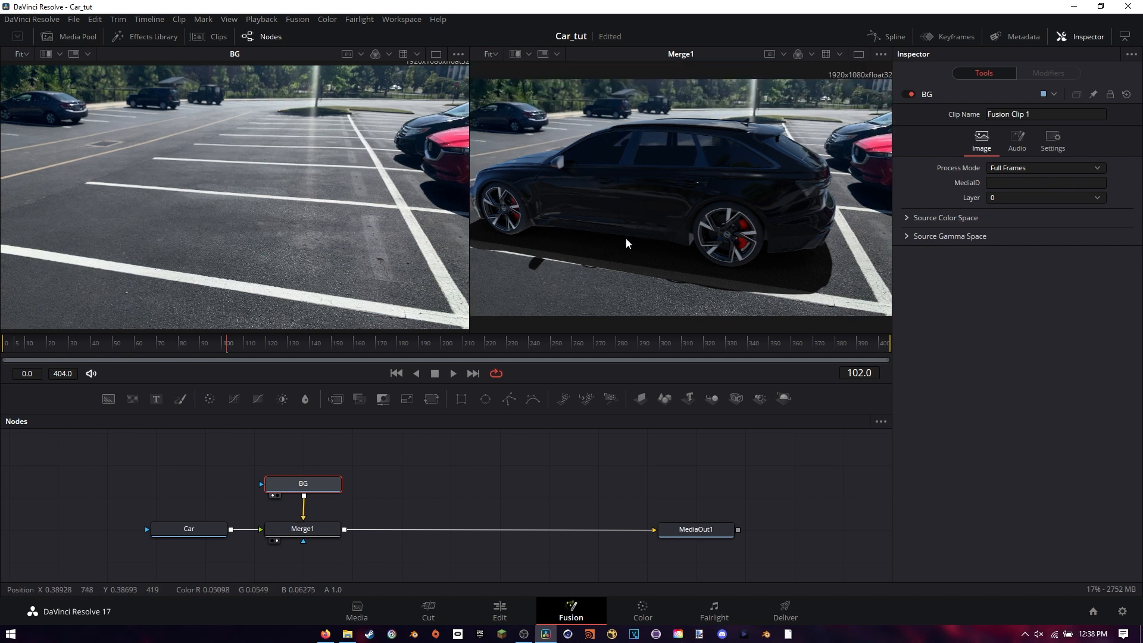
Check the Fusion clip in the timeline on the Edit page and return to the Fusion page
{"action": "left_click", "coordinate": [500, 611]}
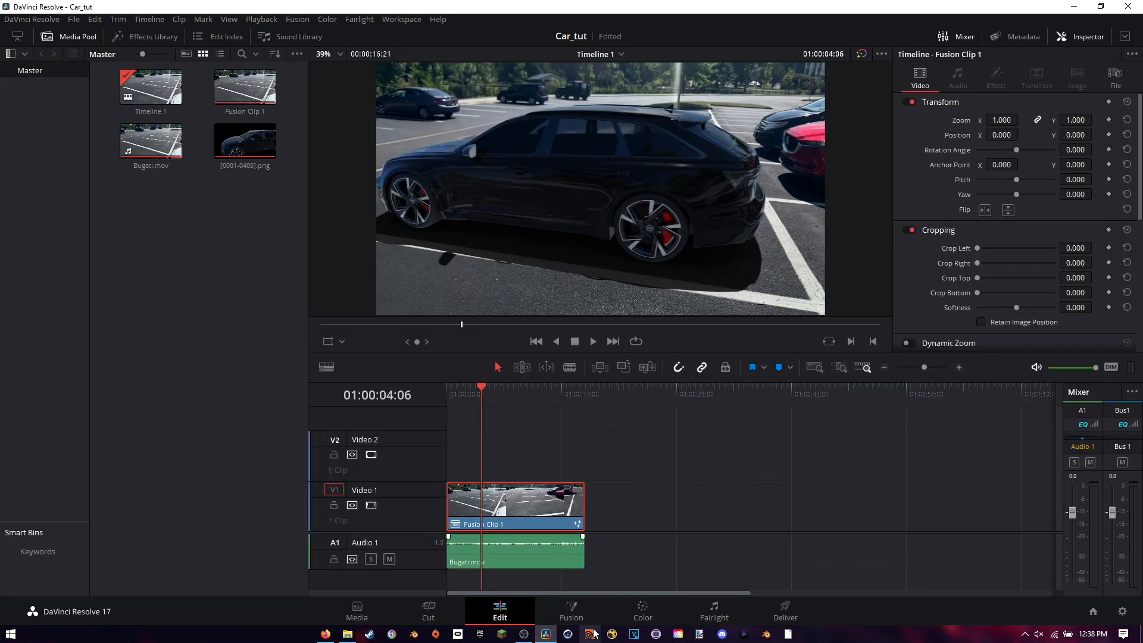
{"action": "left_click", "coordinate": [572, 610]}
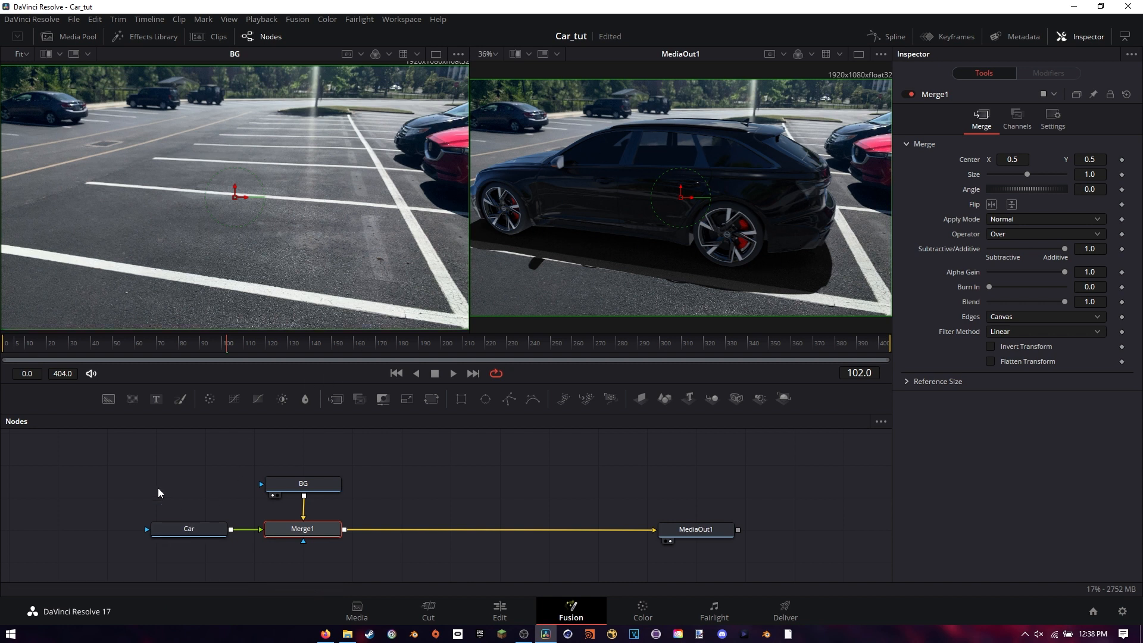
Add a Color Corrector node to the node graph
{"action": "right_click", "coordinate": [125, 490]}
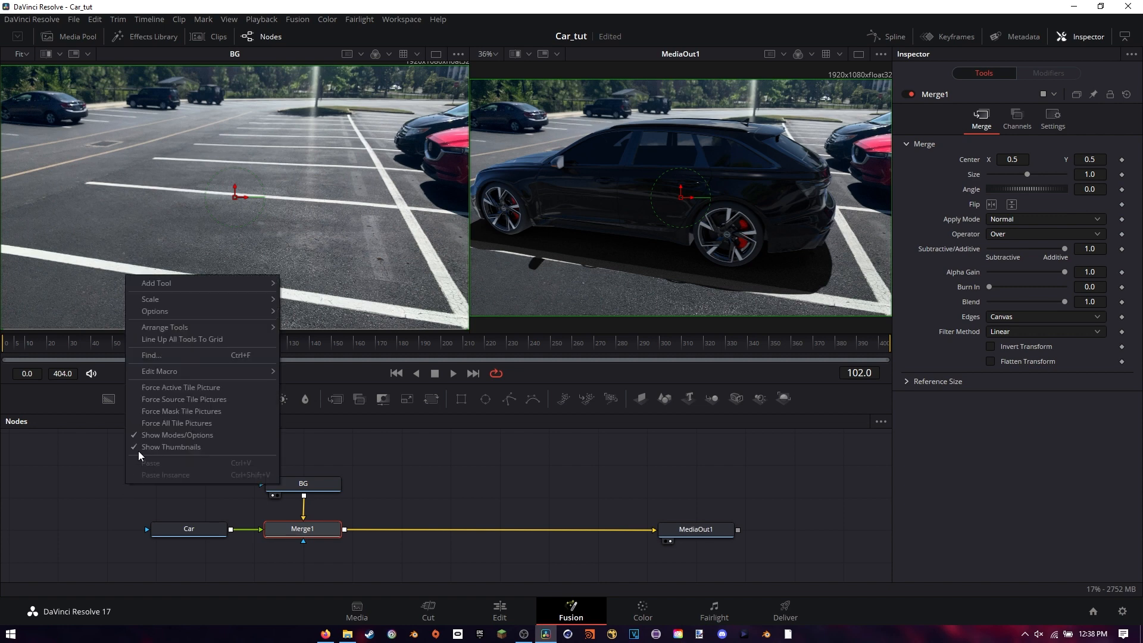
{"action": "mouse_move", "coordinate": [197, 288]}
{"action": "mouse_move", "coordinate": [307, 281]}
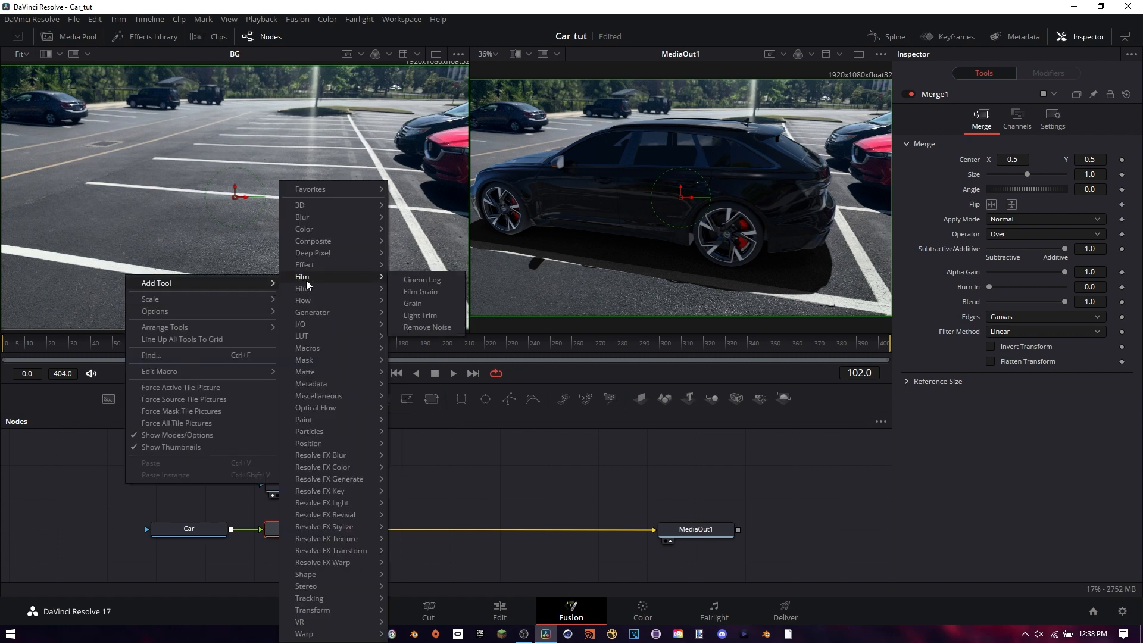
{"action": "mouse_move", "coordinate": [332, 230]}
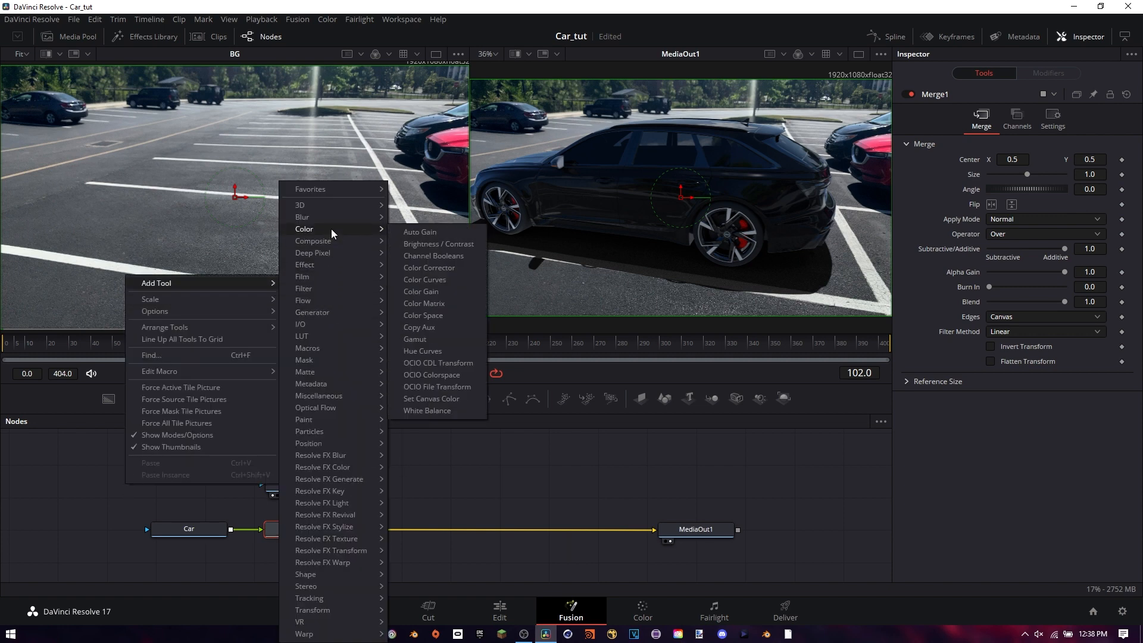
{"action": "left_click", "coordinate": [430, 268]}
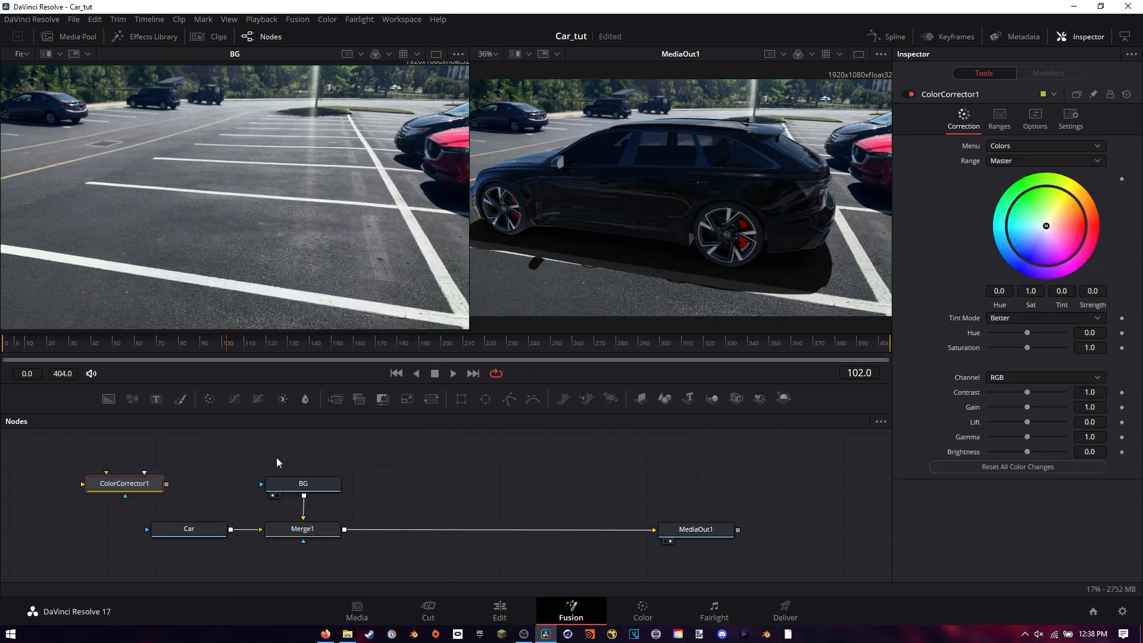
Insert the Color Corrector between Car and Merge1, and place the Car node above it
{"action": "left_click_drag", "start_coordinate": [136, 485], "coordinate": [237, 573]}
{"action": "left_click_drag", "start_coordinate": [205, 534], "coordinate": [143, 525]}
{"action": "left_click_drag", "start_coordinate": [231, 572], "coordinate": [181, 534]}
{"action": "left_click_drag", "start_coordinate": [216, 498], "coordinate": [223, 495]}
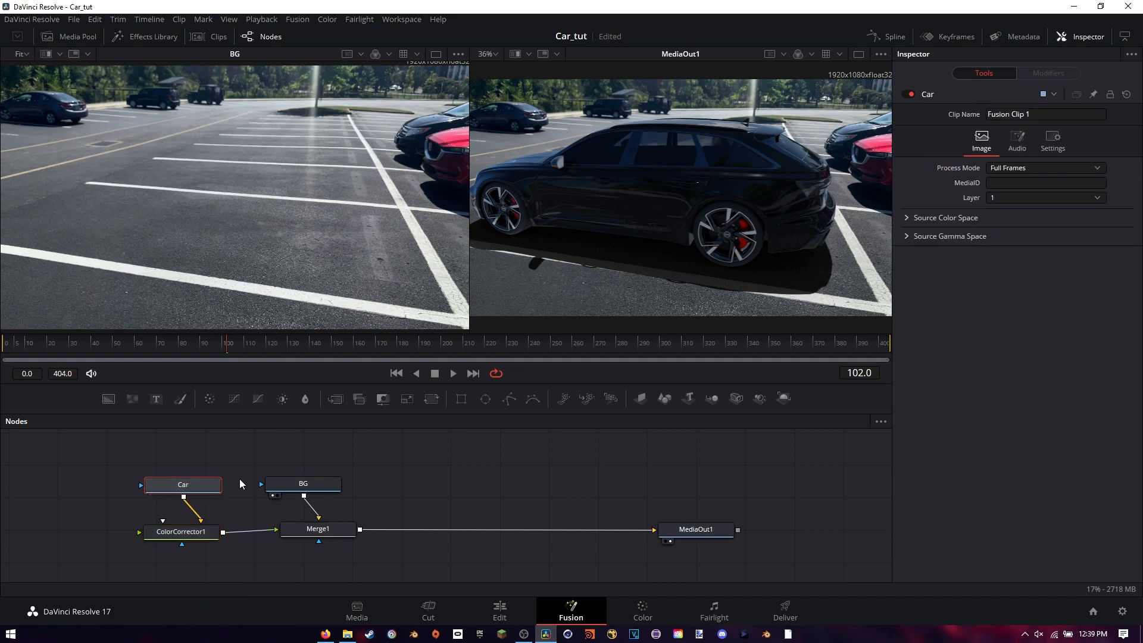
Try brightening the car in ColorCorrector1 with gamma 1.89, lift 0.19 and gain 2.02
{"action": "left_click", "coordinate": [186, 533]}
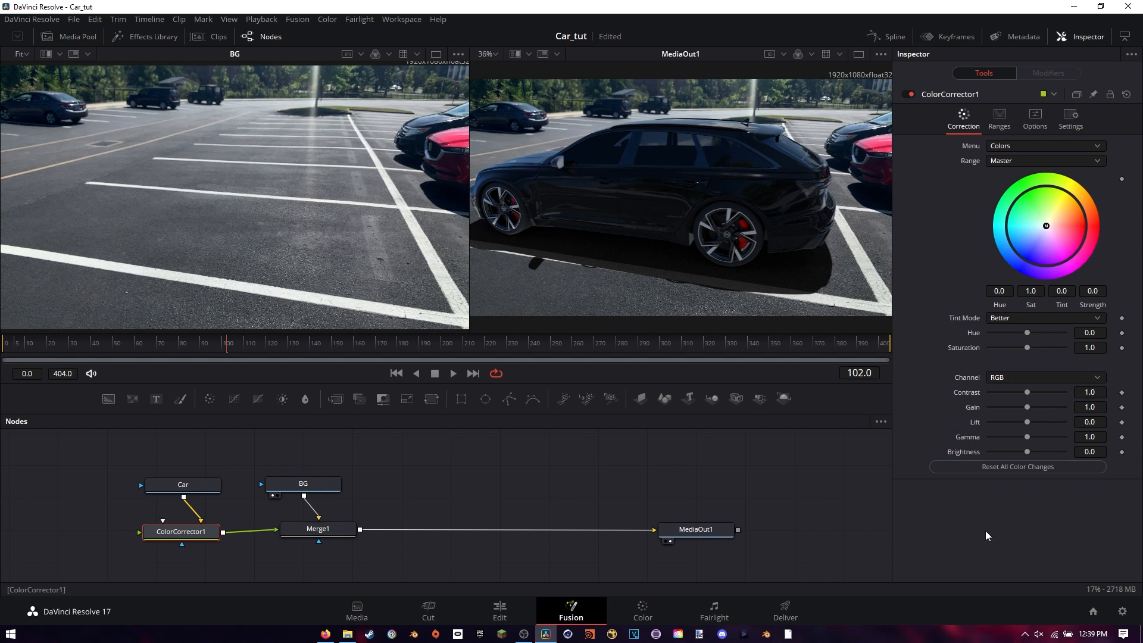
{"action": "left_click_drag", "start_coordinate": [1030, 437], "coordinate": [1039, 407]}
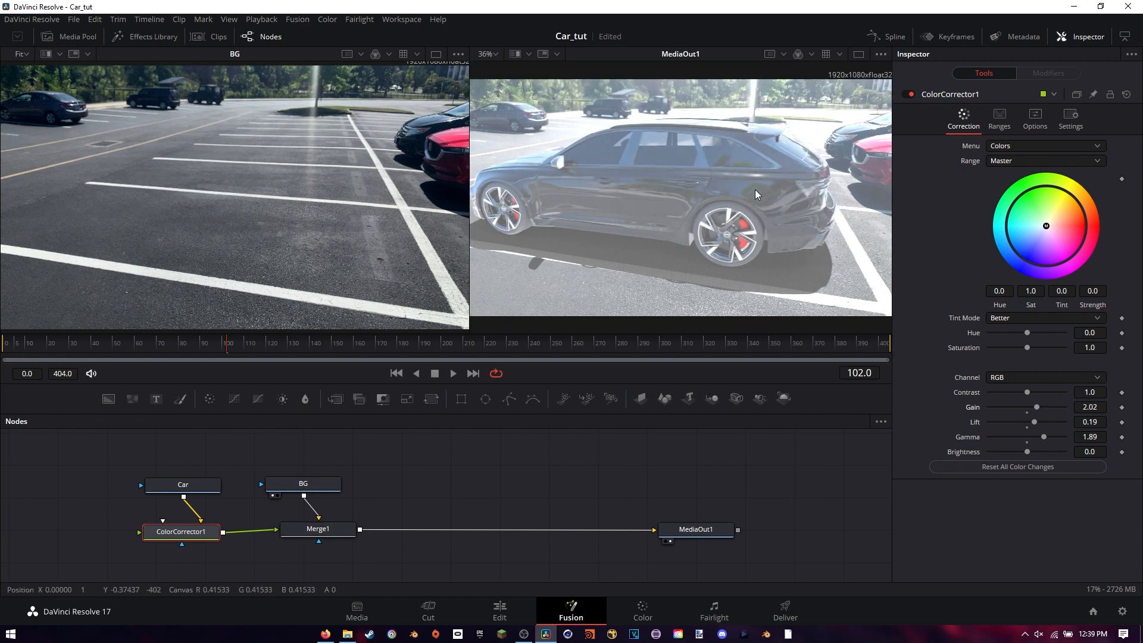
Show the Car node in the first viewer and connect its output to ColorCorrector1's effect mask input as well
{"action": "left_click", "coordinate": [161, 484]}
{"action": "key", "text": "1"}
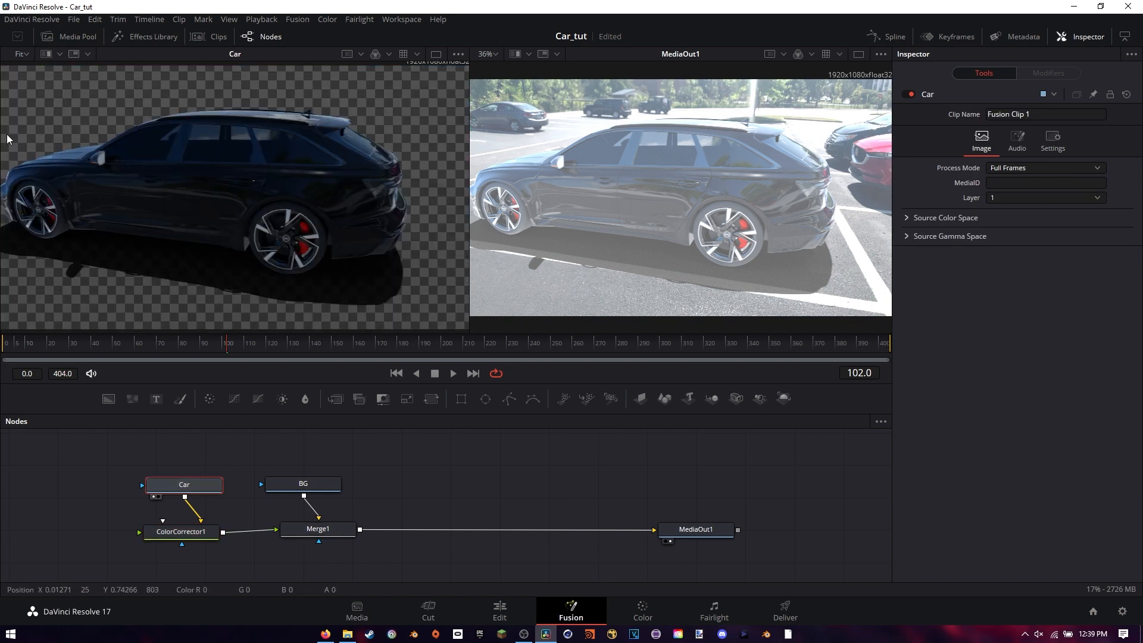
{"action": "scroll", "coordinate": [417, 161], "scroll_direction": "down", "scroll_amount": 2}
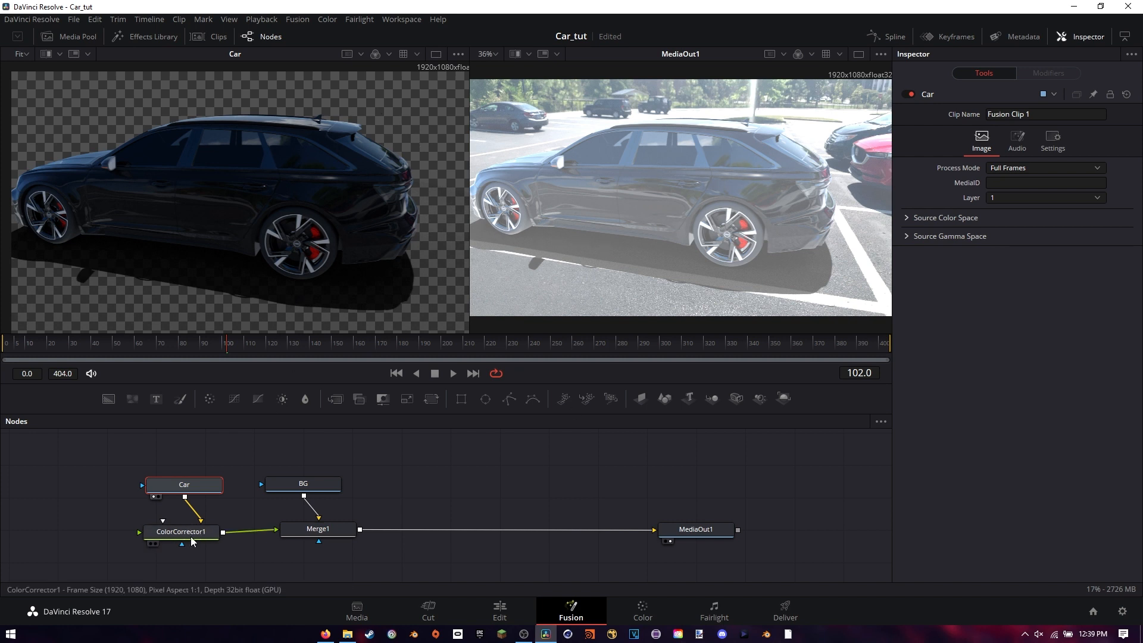
{"action": "left_click_drag", "start_coordinate": [194, 546], "coordinate": [243, 515]}
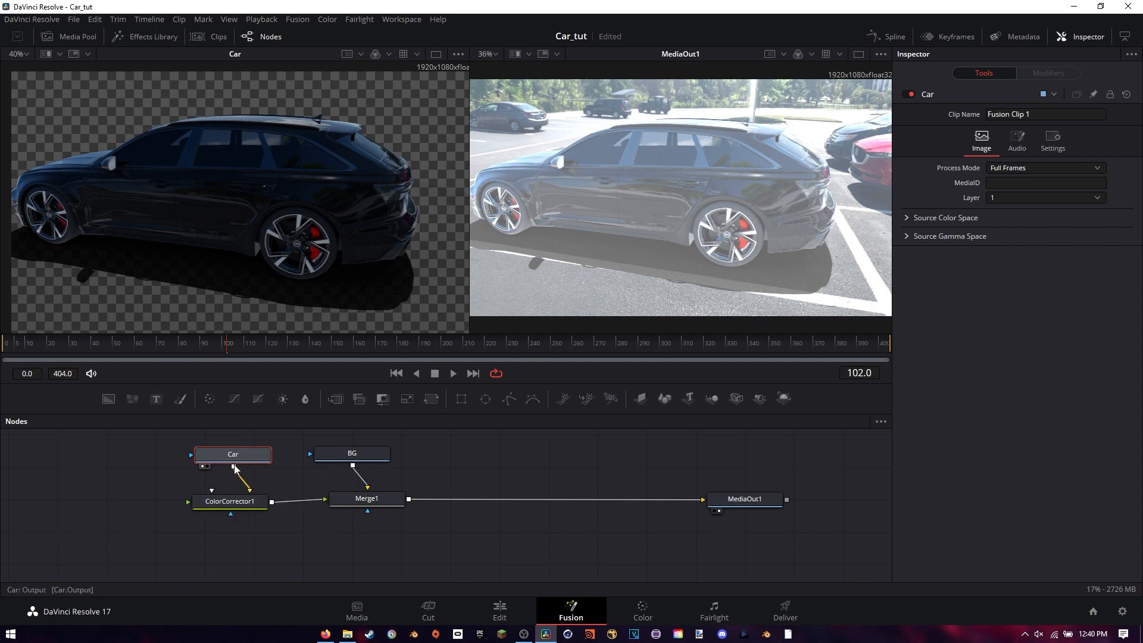
{"action": "left_click_drag", "start_coordinate": [233, 468], "coordinate": [232, 519]}
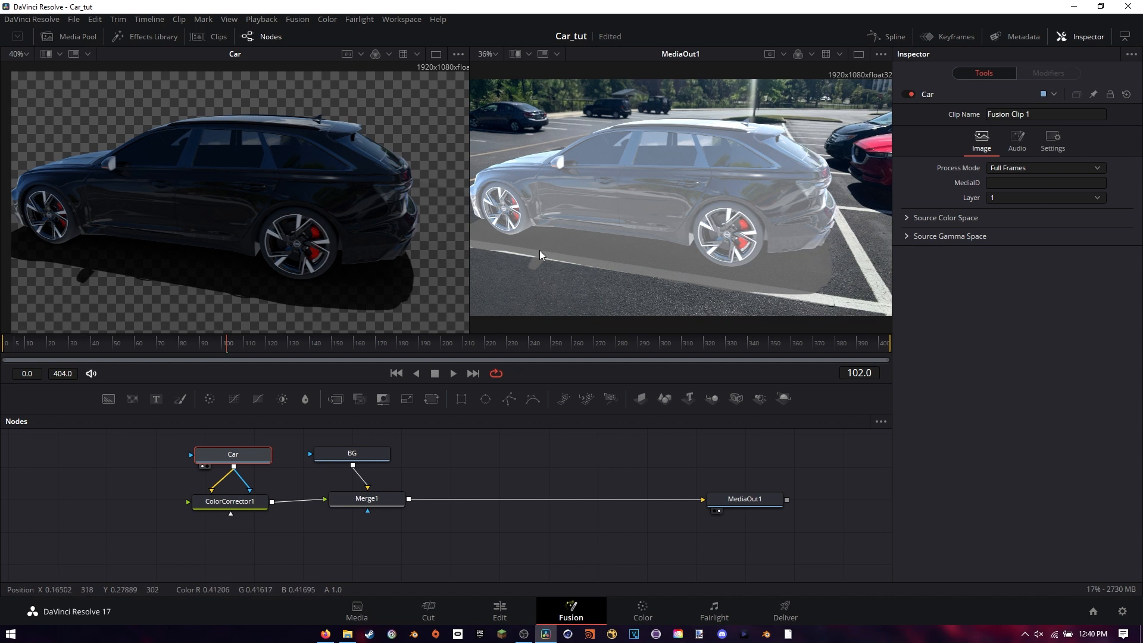
Reset all color changes in ColorCorrector1 and set contrast to 0.86, lift to -0.06 and gamma to 1.19
{"action": "left_click", "coordinate": [240, 503]}
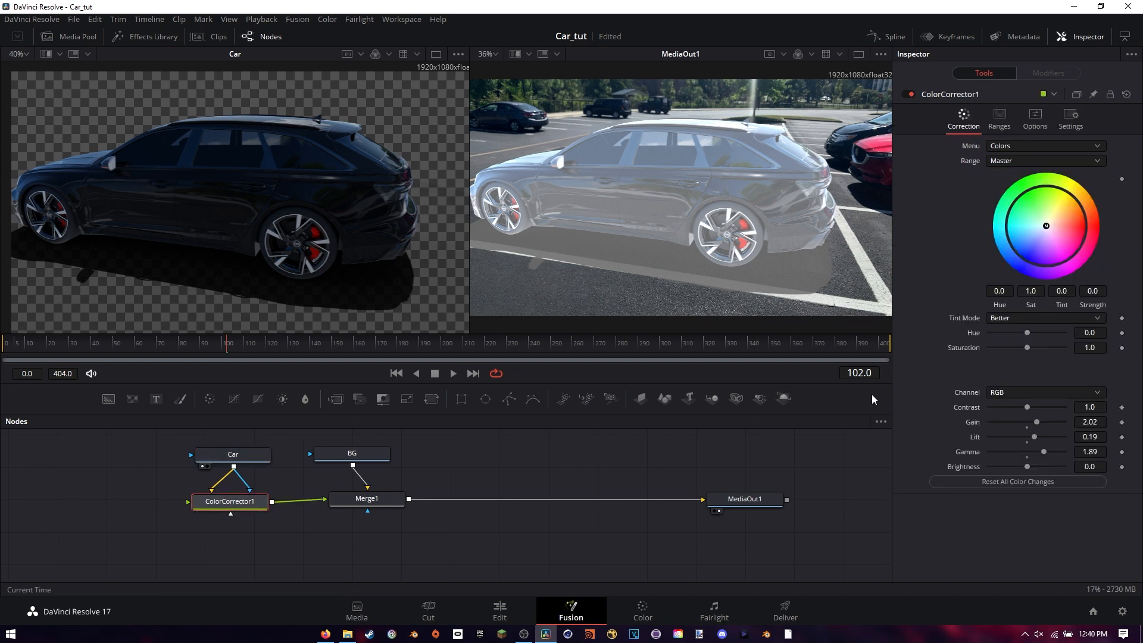
{"action": "left_click", "coordinate": [1015, 482]}
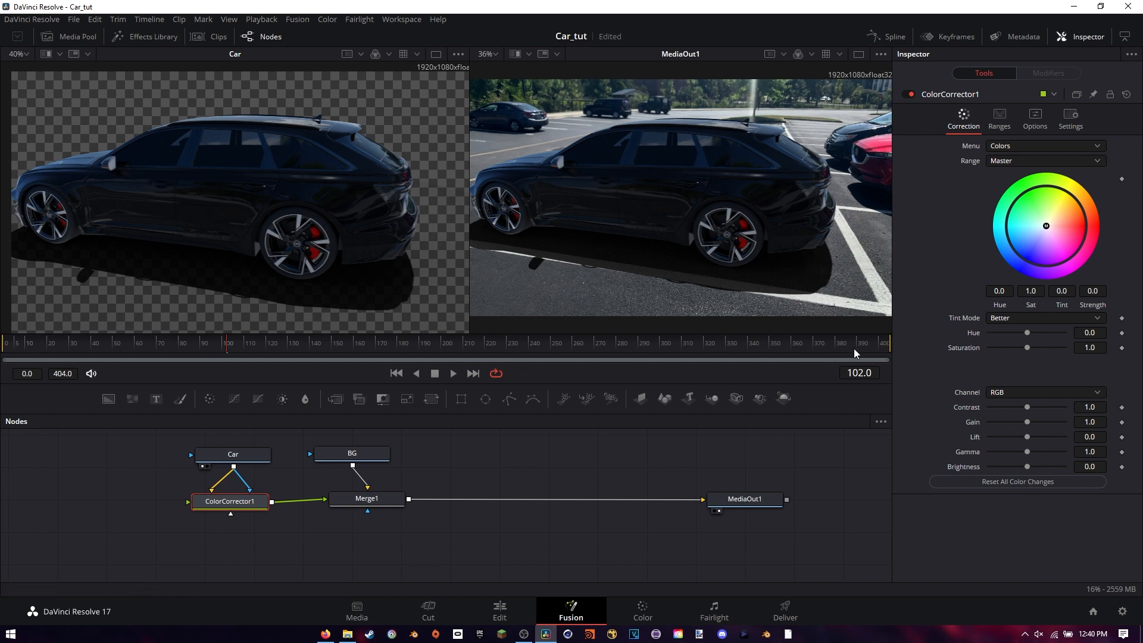
{"action": "left_click_drag", "start_coordinate": [785, 285], "coordinate": [788, 281]}
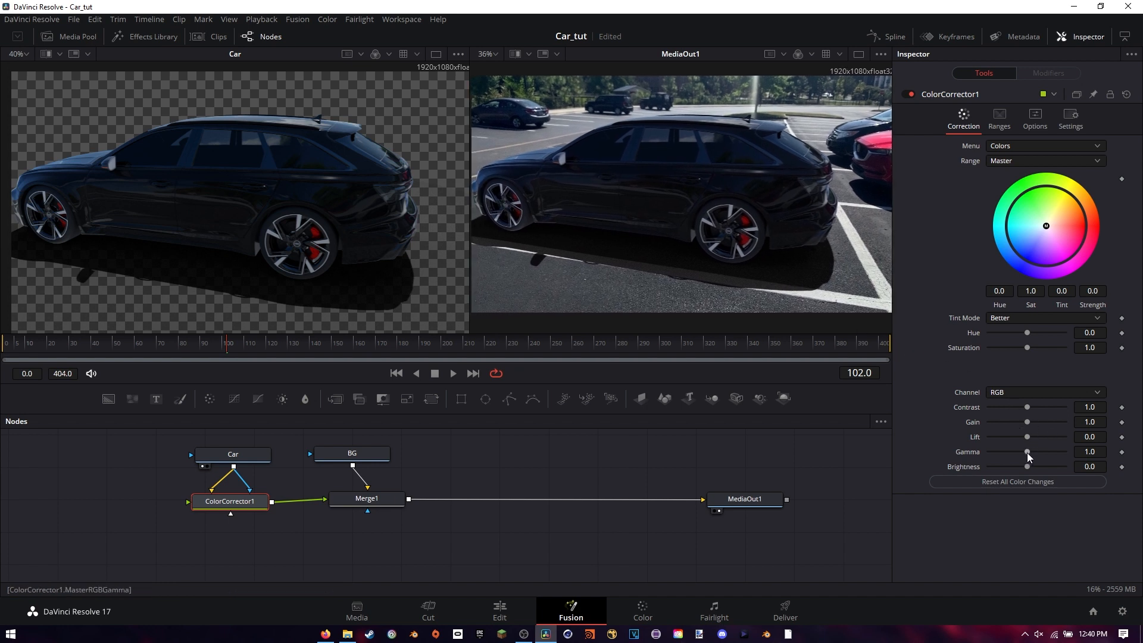
{"action": "mouse_move", "coordinate": [1027, 452]}
{"action": "left_mouse_down"}
{"action": "mouse_move", "coordinate": [1038, 454]}
{"action": "mouse_move", "coordinate": [1027, 435]}
{"action": "left_mouse_up"}
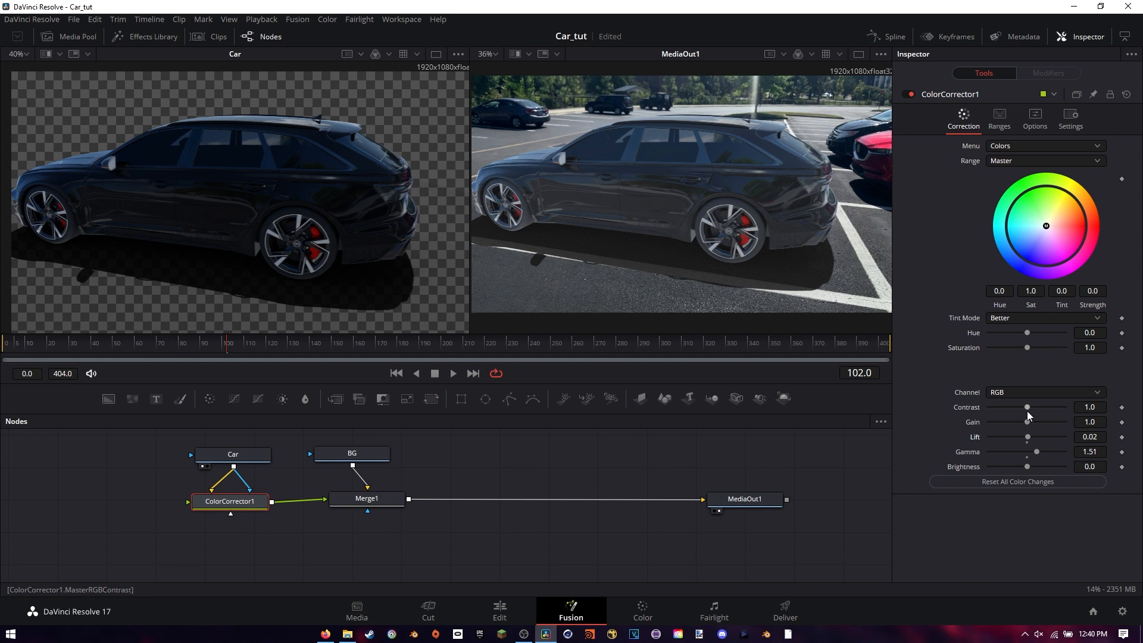
{"action": "left_click_drag", "start_coordinate": [1027, 408], "coordinate": [1032, 452]}
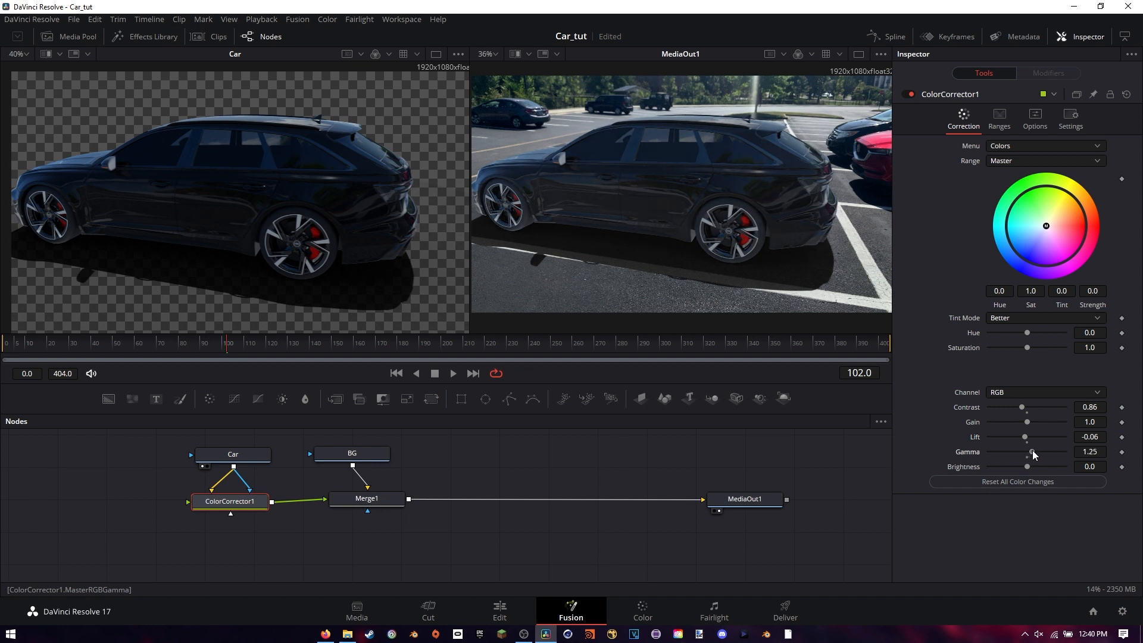
Compare the car with and without the color correction, and set ColorCorrector1's saturation to 0.7
{"action": "left_click", "coordinate": [912, 93]}
{"action": "left_click", "coordinate": [912, 93]}
{"action": "left_click", "coordinate": [912, 93]}
{"action": "left_click", "coordinate": [912, 92]}
{"action": "left_click", "coordinate": [912, 93]}
{"action": "left_click", "coordinate": [913, 93]}
{"action": "left_click_drag", "start_coordinate": [1024, 348], "coordinate": [1016, 346]}
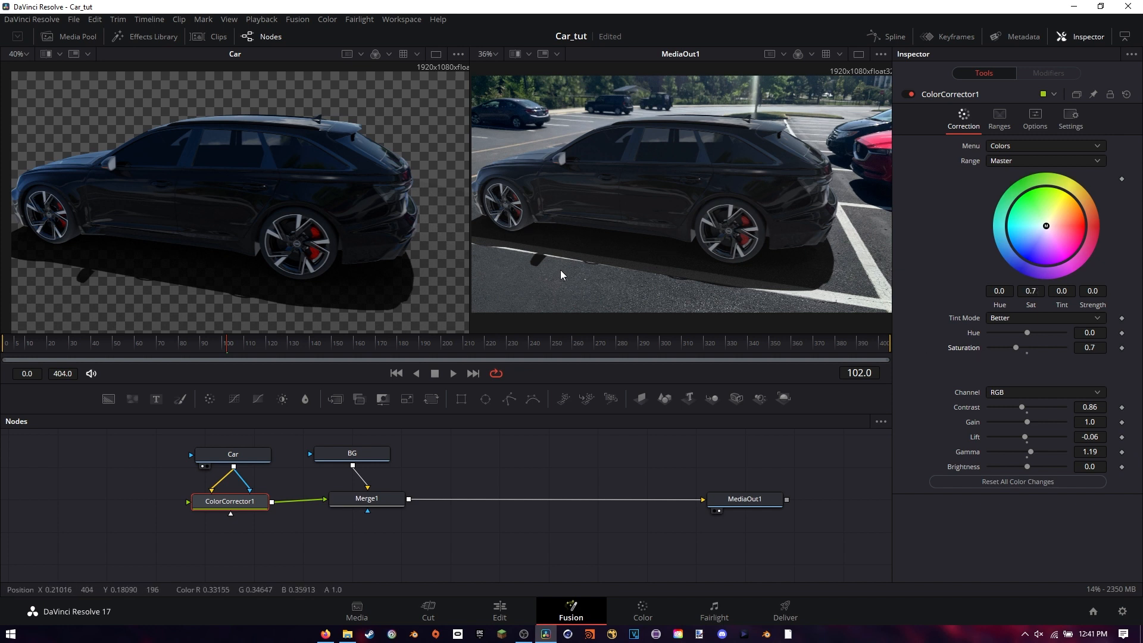
{"action": "mouse_move", "coordinate": [647, 230]}
{"action": "left_mouse_down"}
{"action": "mouse_move", "coordinate": [666, 227]}
{"action": "mouse_move", "coordinate": [628, 231]}
{"action": "mouse_move", "coordinate": [645, 237]}
{"action": "left_mouse_up"}
{"action": "left_click", "coordinate": [648, 238]}
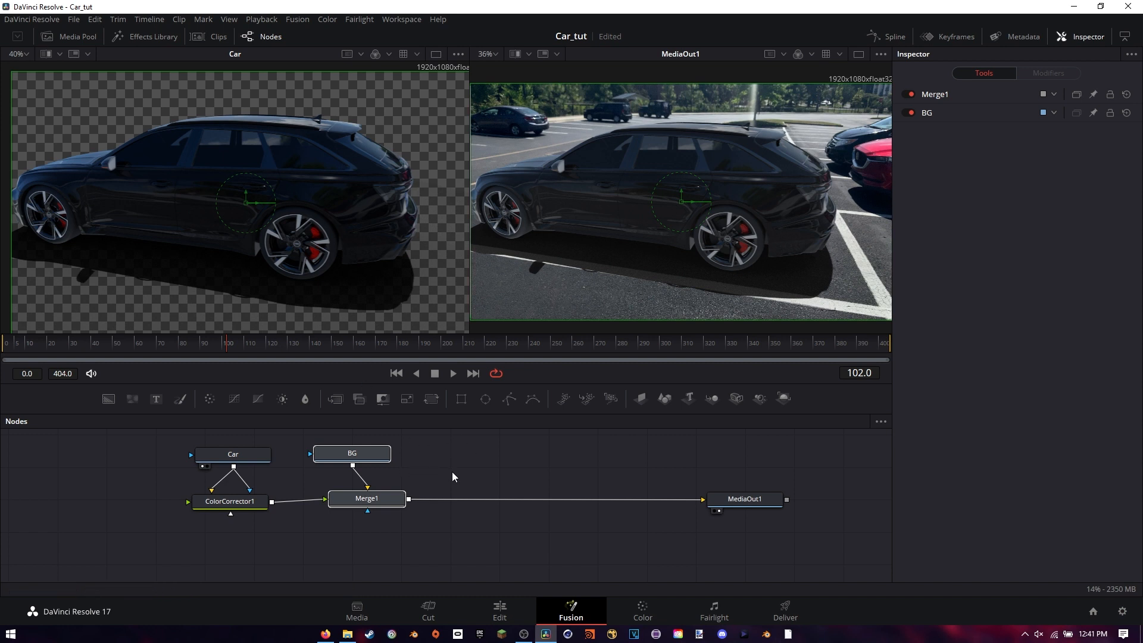
Check the color-corrected composite on the Edit page and return to the Fusion page
{"action": "left_click_drag", "start_coordinate": [460, 457], "coordinate": [450, 468]}
{"action": "left_click", "coordinate": [500, 608]}
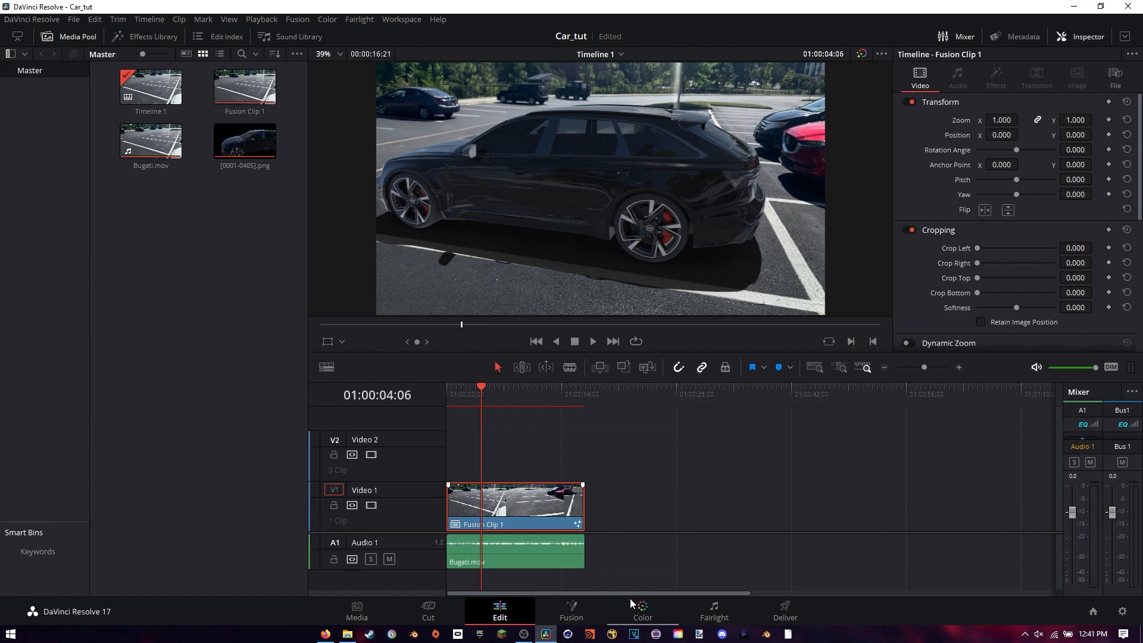
{"action": "left_click", "coordinate": [572, 608]}
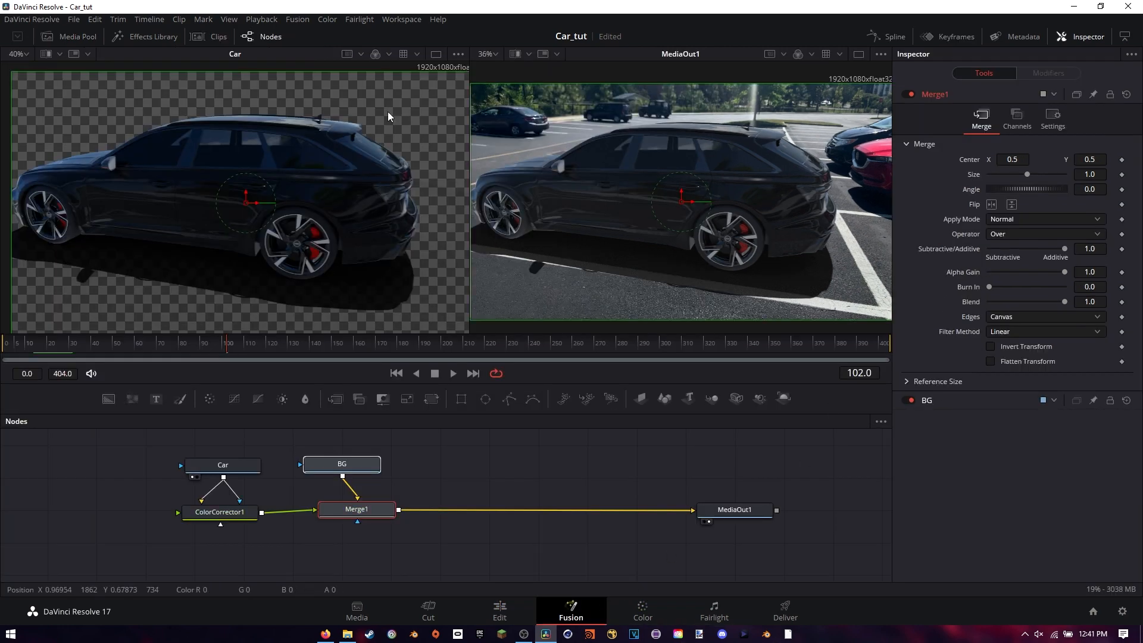
Show the media pool and import the black bars image 1920x1080_2.20_100pct.png from the Pictures folder
{"action": "left_click", "coordinate": [78, 36]}
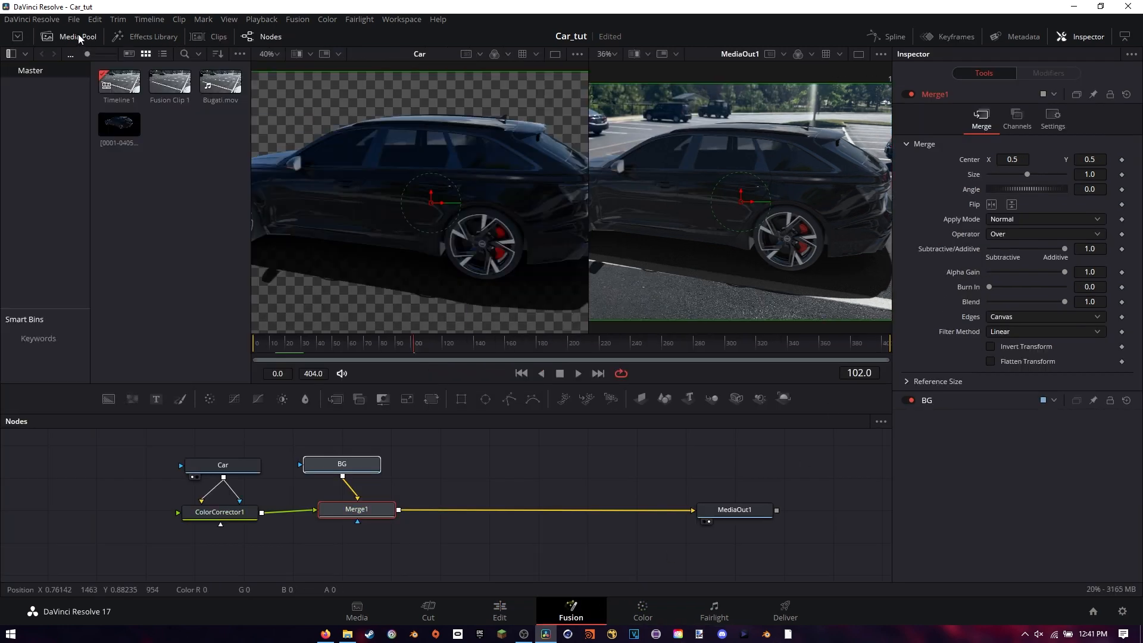
{"action": "right_click", "coordinate": [172, 174]}
{"action": "left_click", "coordinate": [205, 271]}
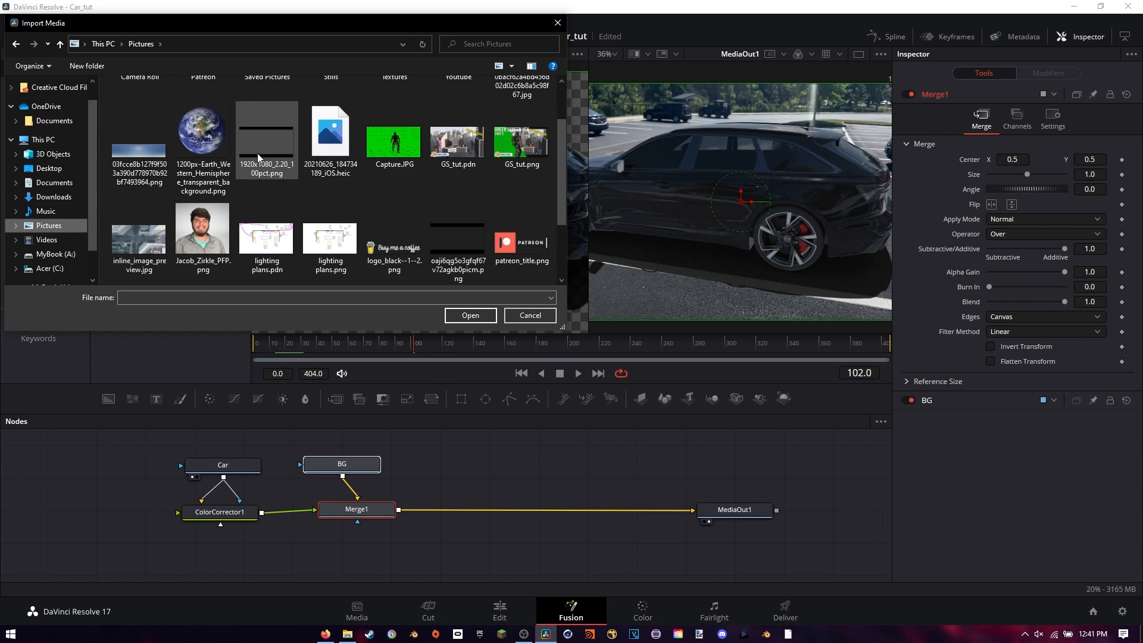
{"action": "left_click", "coordinate": [258, 157]}
{"action": "left_click", "coordinate": [468, 316]}
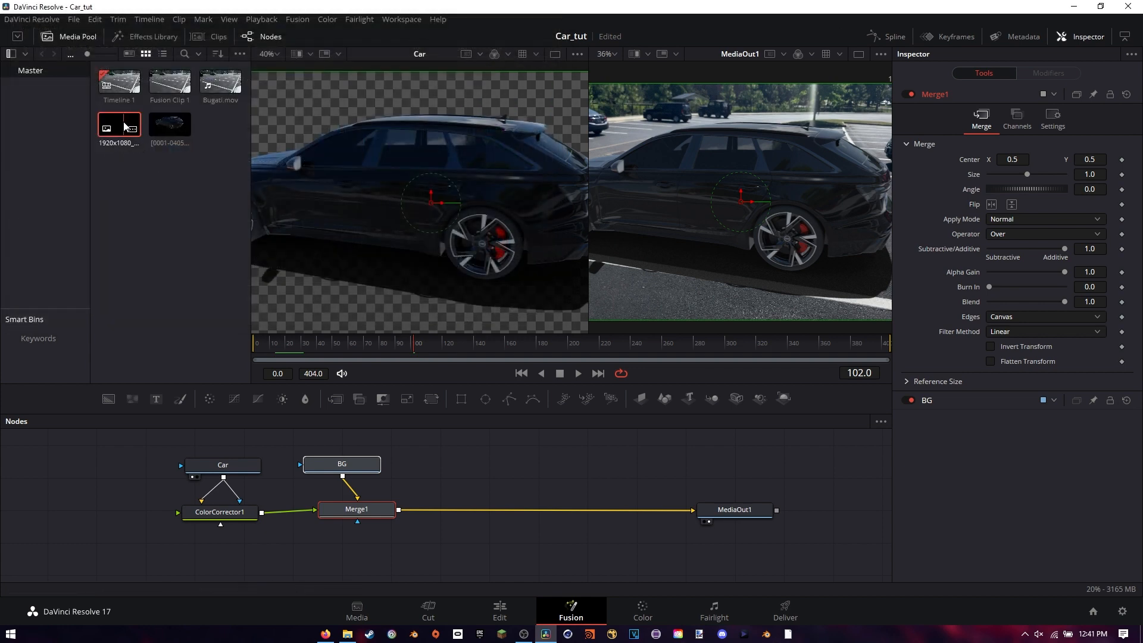
Add the imported black bars image to the node graph and rename its node as Black Bars
{"action": "left_click_drag", "start_coordinate": [121, 125], "coordinate": [472, 465]}
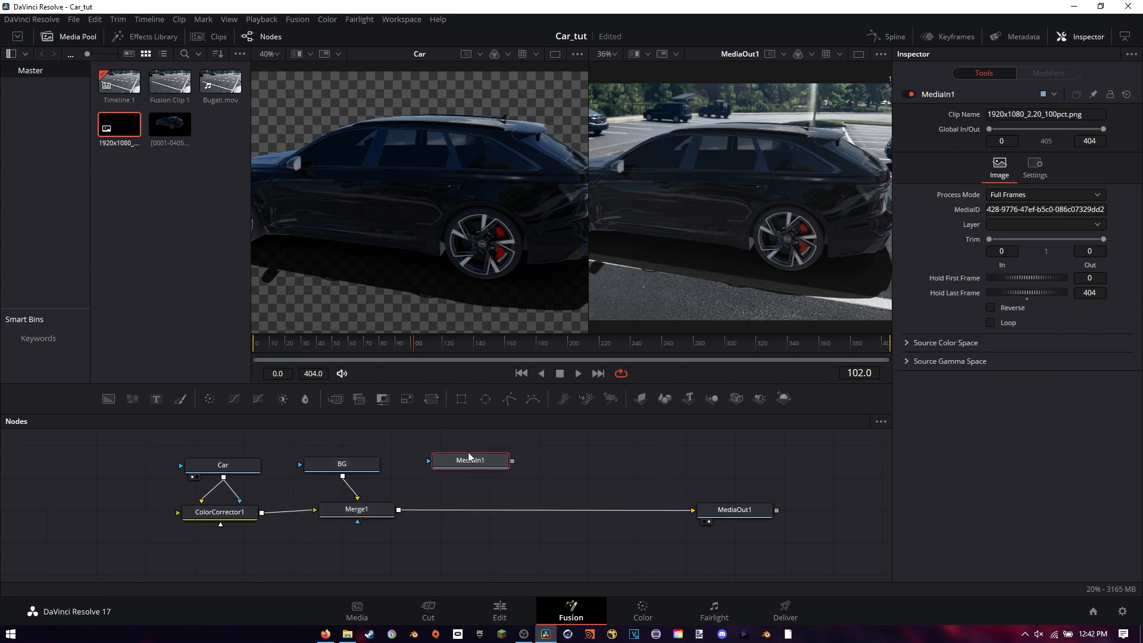
{"action": "key", "text": "F2"}
{"action": "type", "text": "Black Bars"}
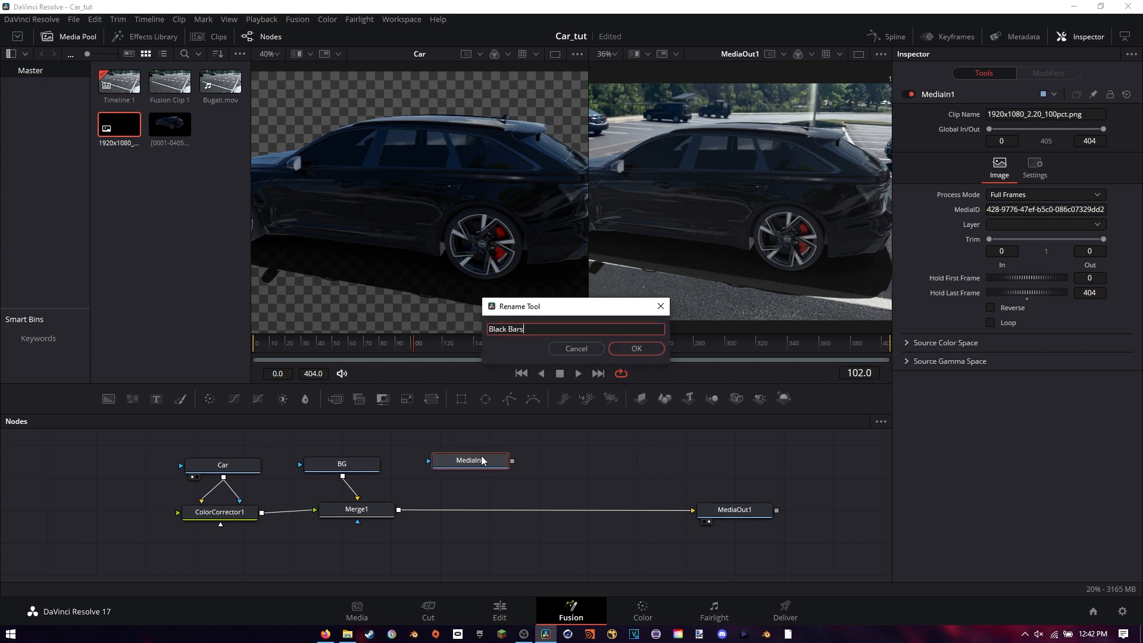
{"action": "key", "text": "Return"}
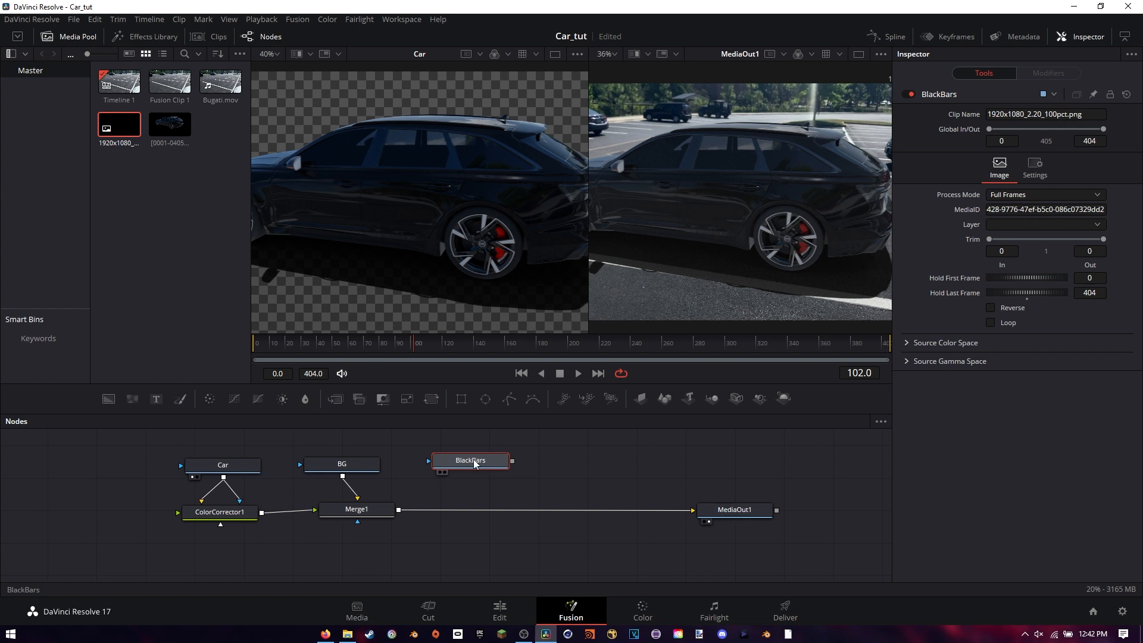
Tidy the node layout by shifting BlackBars slightly and aligning Merge1 and BG in a vertical column
{"action": "left_click_drag", "start_coordinate": [476, 464], "coordinate": [486, 459]}
{"action": "mouse_move", "coordinate": [360, 510]}
{"action": "left_mouse_down"}
{"action": "mouse_move", "coordinate": [346, 509]}
{"action": "mouse_move", "coordinate": [354, 515]}
{"action": "left_mouse_up"}
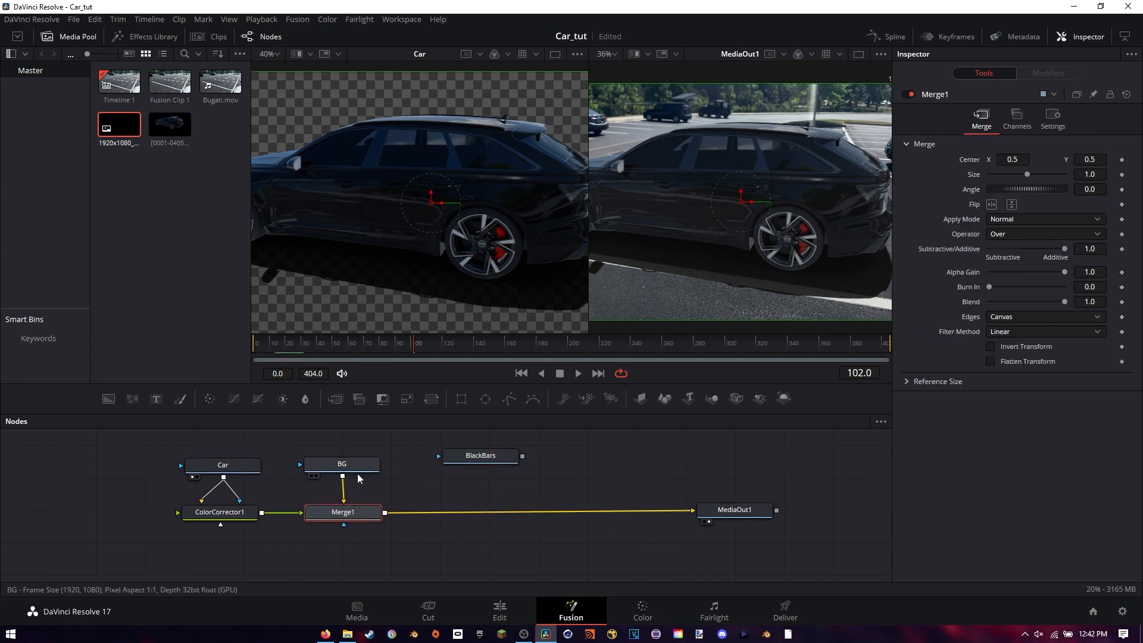
{"action": "left_click_drag", "start_coordinate": [357, 465], "coordinate": [359, 467]}
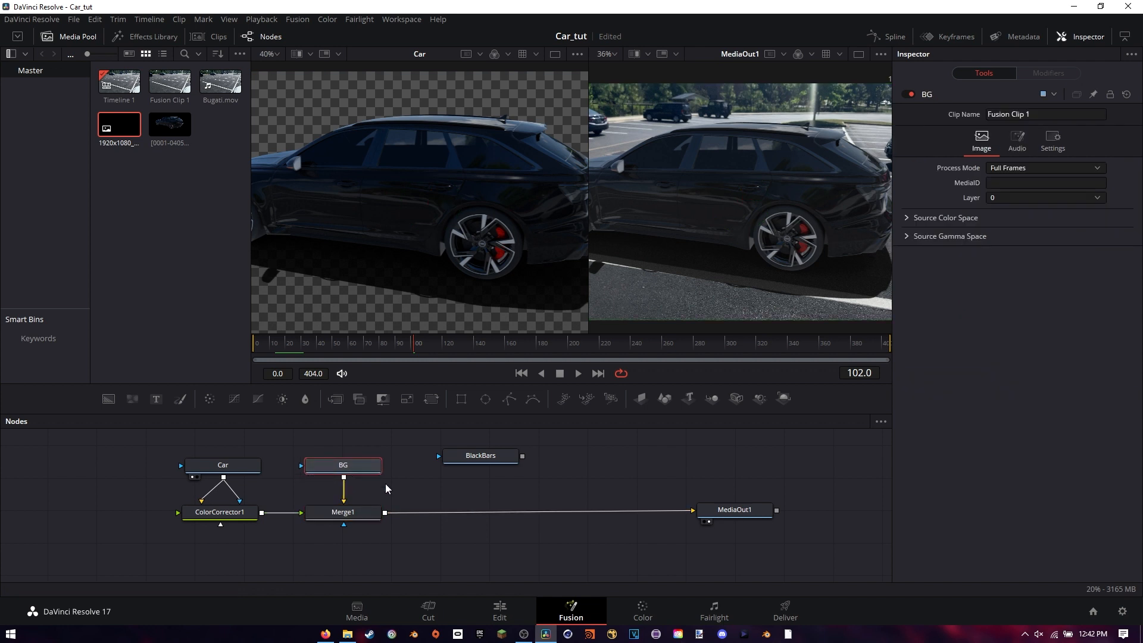
{"action": "right_click", "coordinate": [431, 478]}
{"action": "mouse_move", "coordinate": [477, 280]}
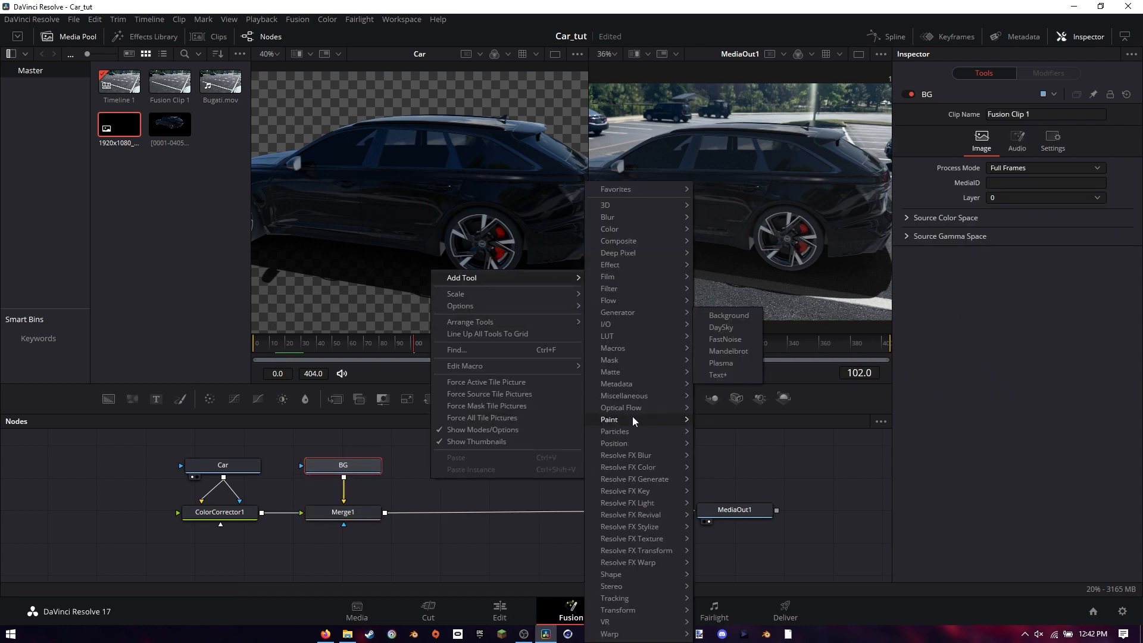
{"action": "mouse_move", "coordinate": [645, 243]}
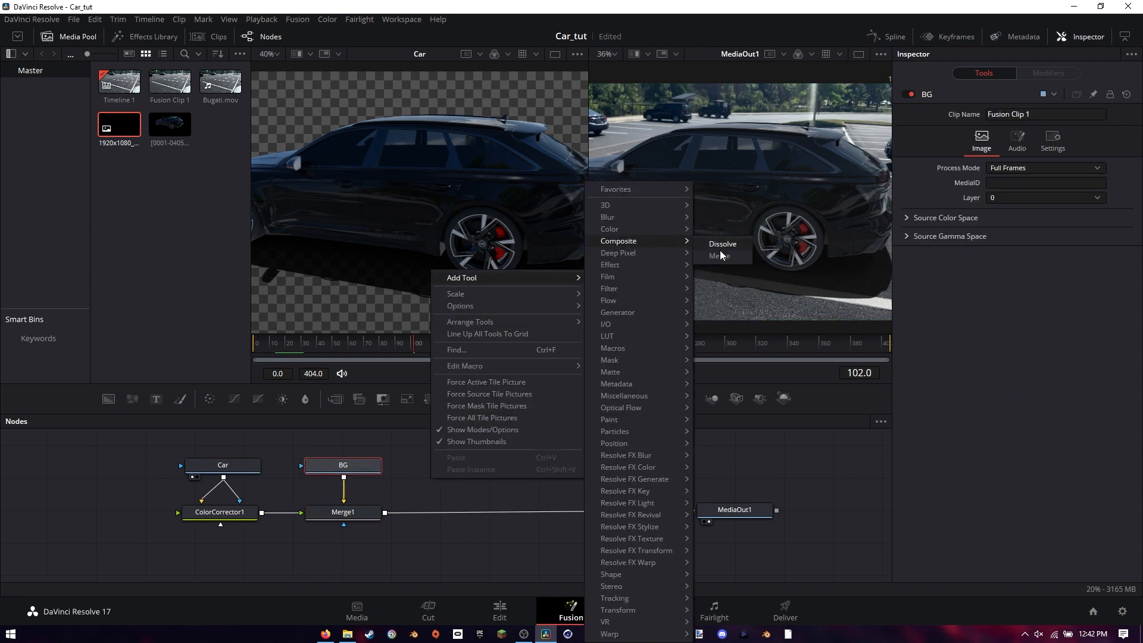
{"action": "left_click", "coordinate": [426, 531]}
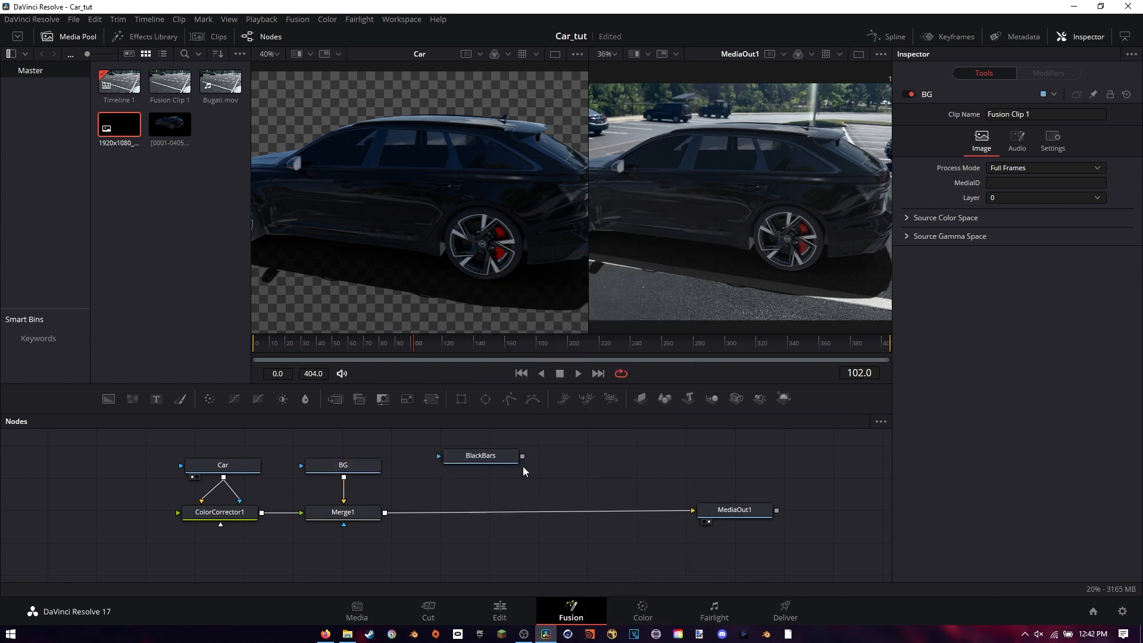
Merge the BlackBars node over Merge1's output before MediaOut1, and adjust the BlackBars and new Merge node positions
{"action": "left_click_drag", "start_coordinate": [522, 456], "coordinate": [577, 457]}
{"action": "left_click_drag", "start_coordinate": [485, 501], "coordinate": [385, 512]}
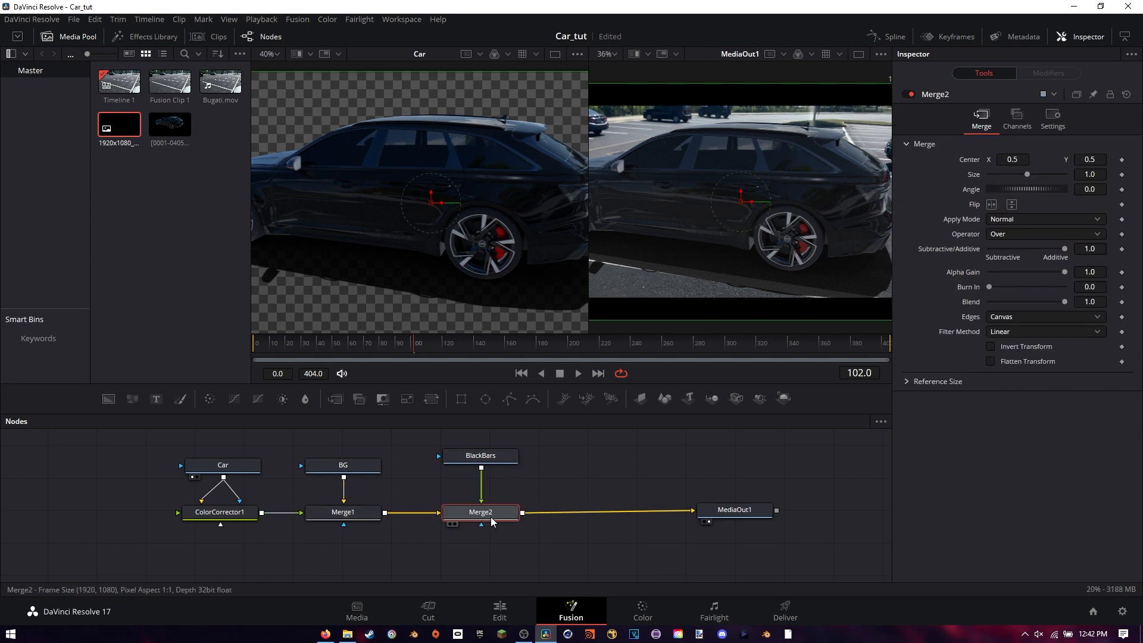
{"action": "left_click_drag", "start_coordinate": [487, 521], "coordinate": [492, 518]}
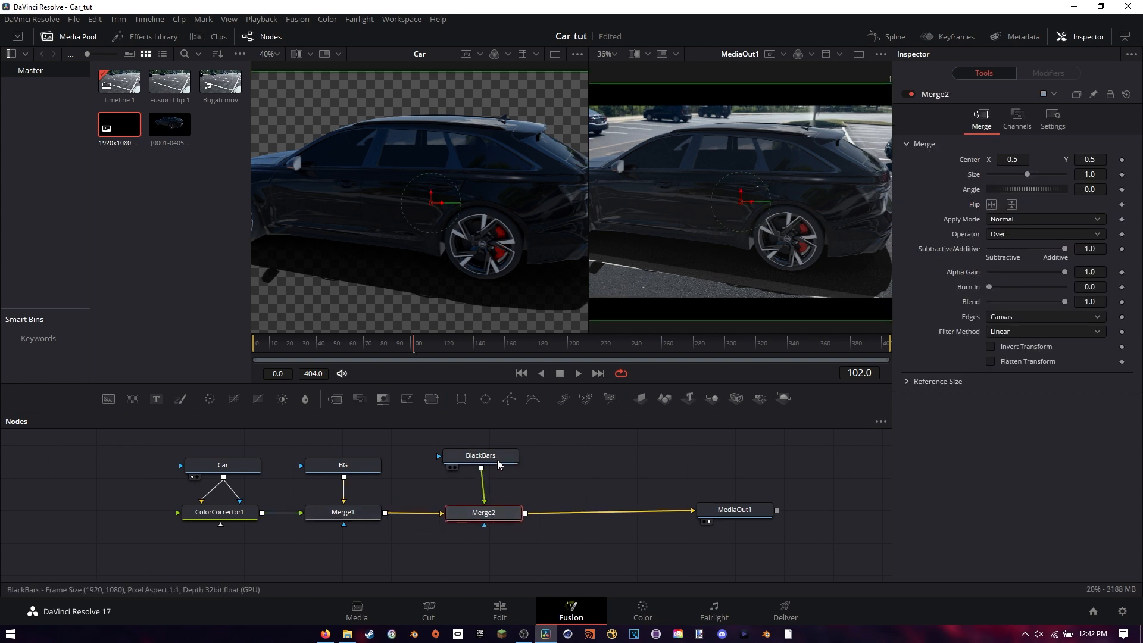
{"action": "left_click_drag", "start_coordinate": [496, 457], "coordinate": [503, 454]}
{"action": "scroll", "coordinate": [758, 244], "scroll_direction": "down", "scroll_amount": 3}
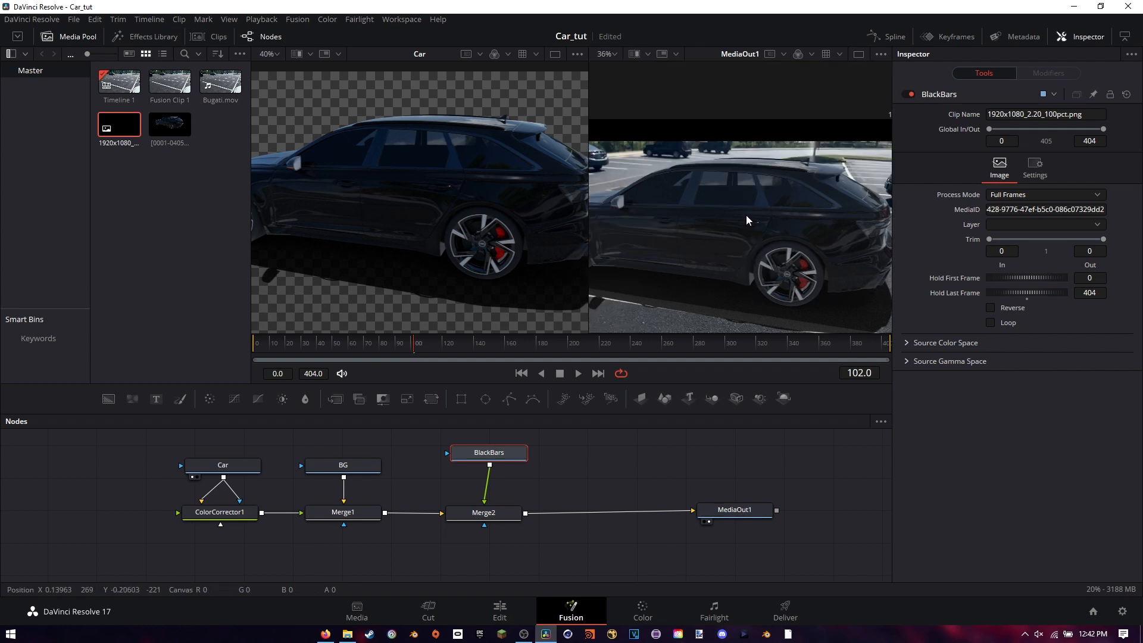
{"action": "left_click_drag", "start_coordinate": [730, 231], "coordinate": [717, 181]}
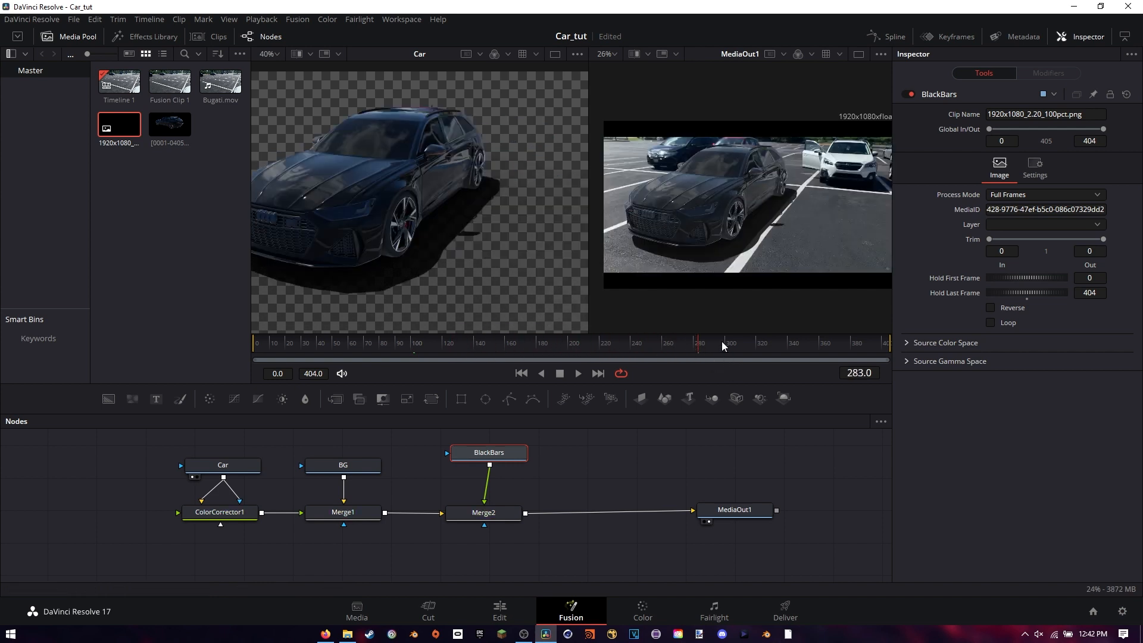
Go to frame 312 and shift the BlackBars and Merge2 nodes toward MediaOut1, leaving a gap after Merge1
{"action": "left_click_drag", "start_coordinate": [756, 347], "coordinate": [743, 345]}
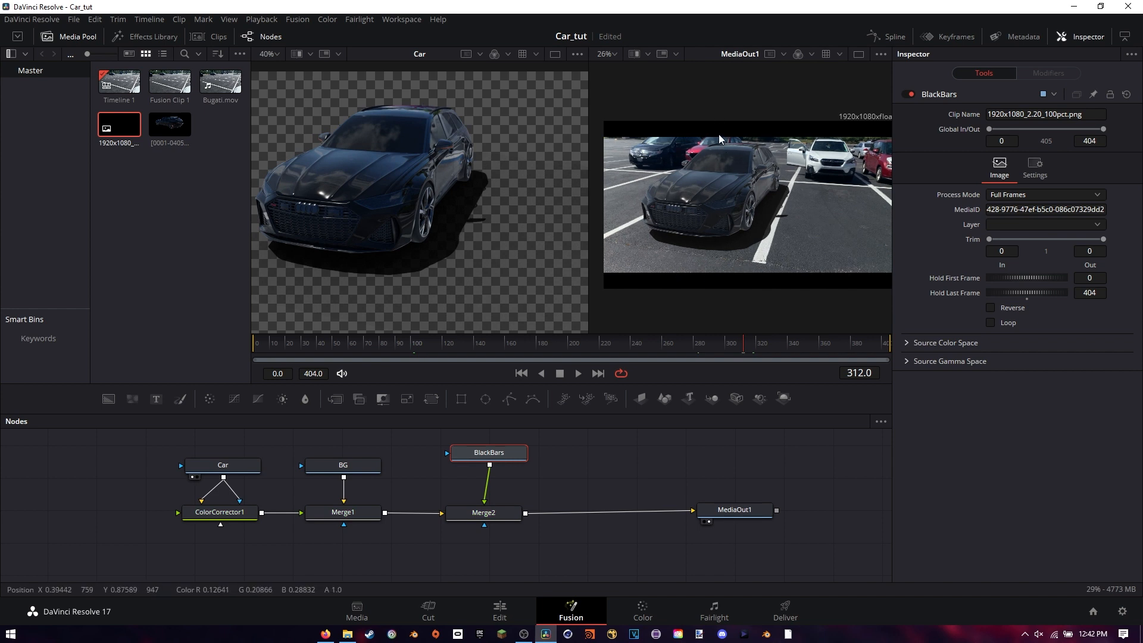
{"action": "left_click", "coordinate": [484, 513], "text": "ctrl"}
{"action": "left_click_drag", "start_coordinate": [486, 454], "coordinate": [549, 454]}
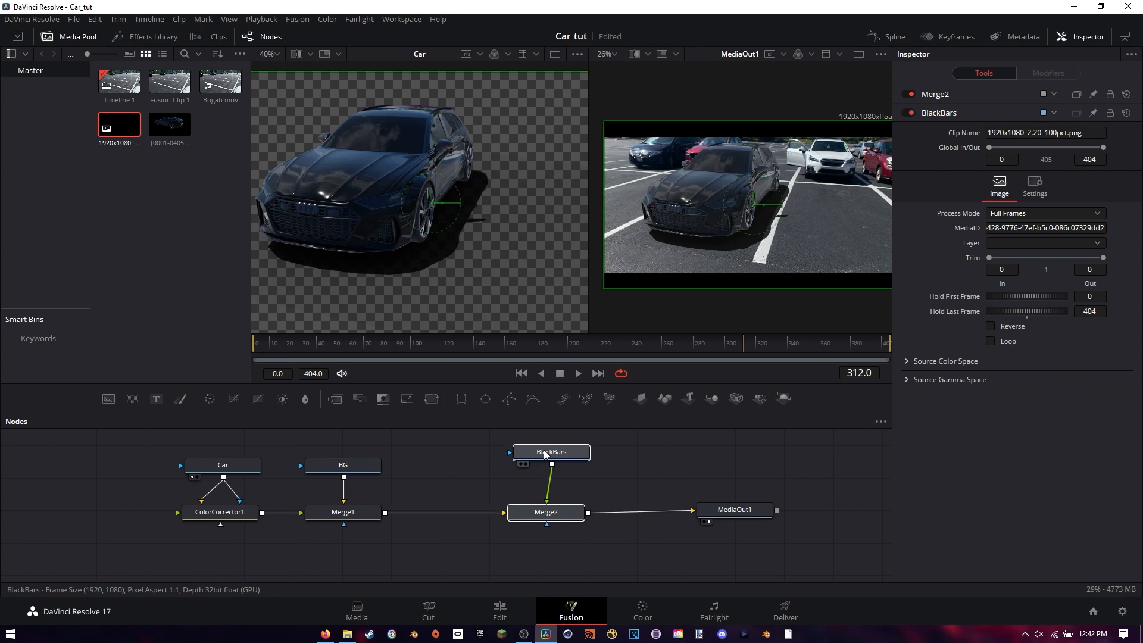
Add a Transform node and insert it on the connection between Merge1 and Merge2
{"action": "right_click", "coordinate": [455, 473]}
{"action": "mouse_move", "coordinate": [465, 257]}
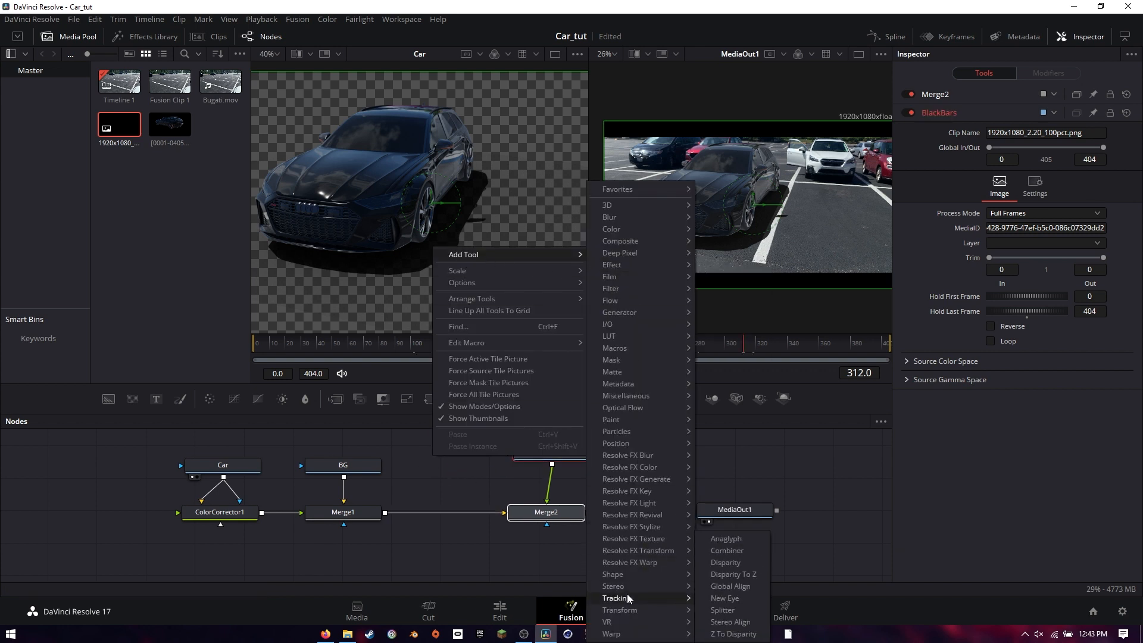
{"action": "mouse_move", "coordinate": [627, 611]}
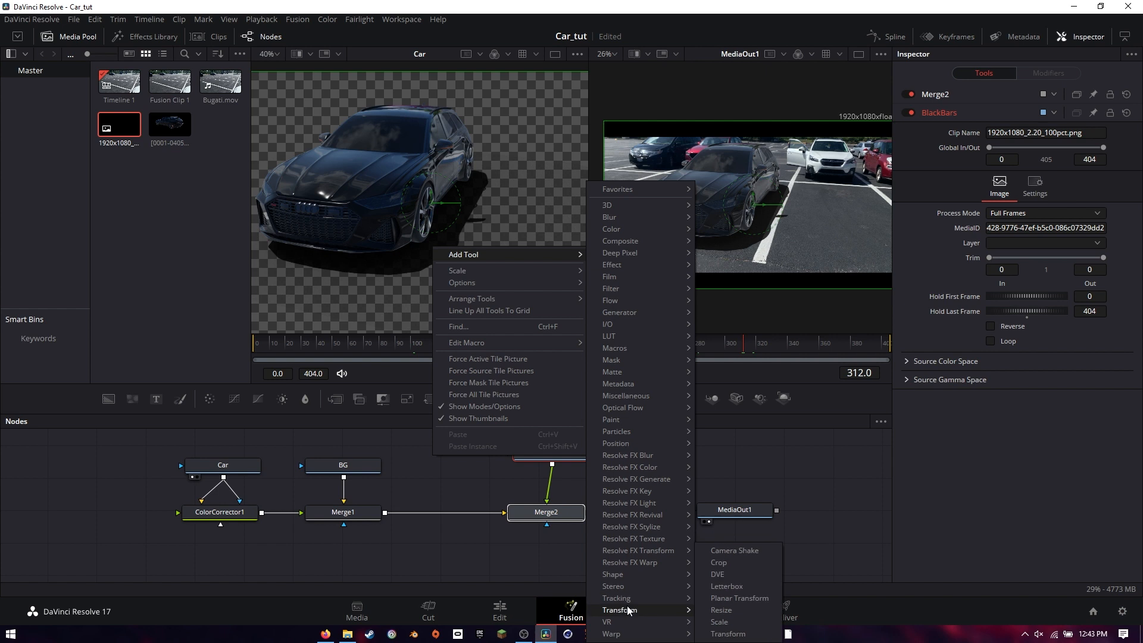
{"action": "left_click", "coordinate": [728, 633]}
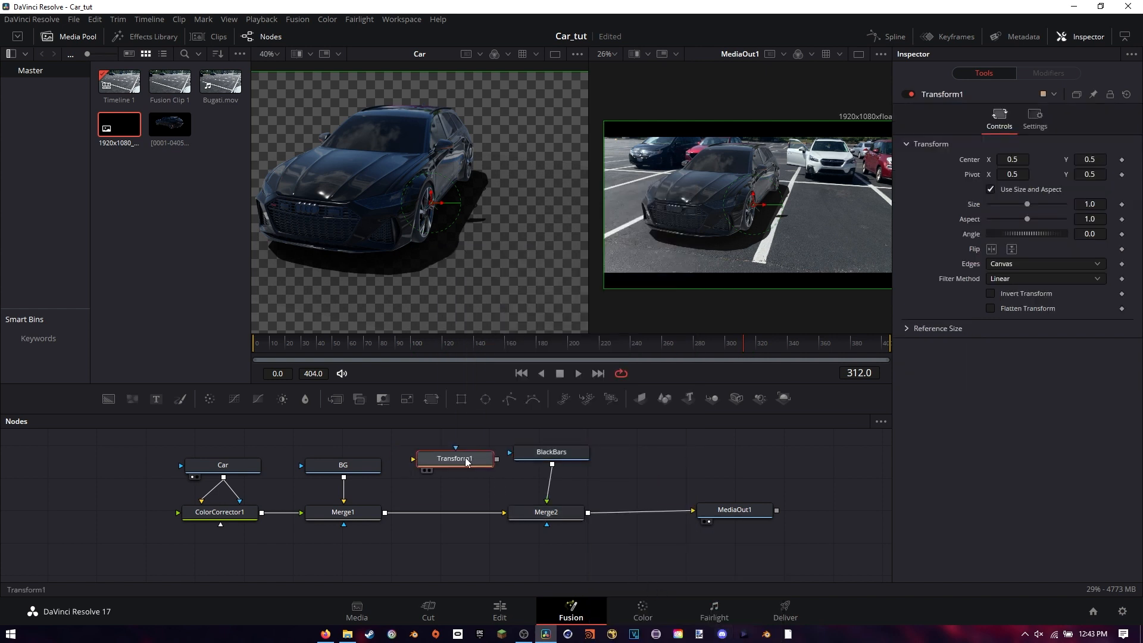
{"action": "left_click_drag", "start_coordinate": [465, 461], "coordinate": [451, 514]}
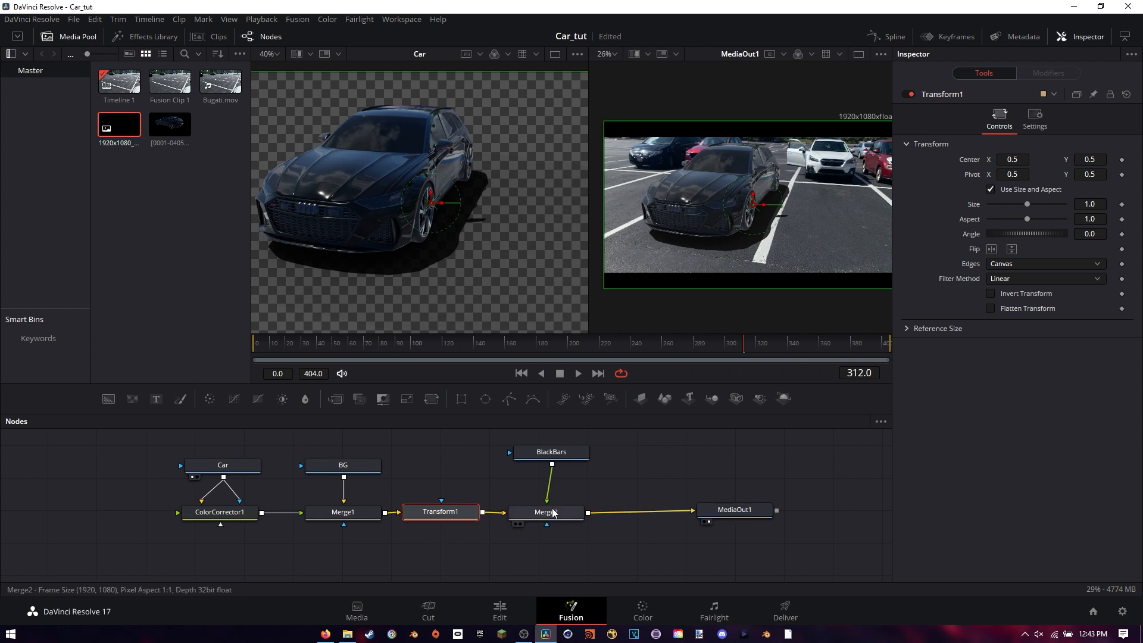
Shift the composite down within the black bars using Transform1, with Center X at 0.5 and Center Y at about 0.432
{"action": "scroll", "coordinate": [549, 519], "scroll_direction": "up", "scroll_amount": 1}
{"action": "scroll", "coordinate": [802, 268], "scroll_direction": "up", "scroll_amount": 1}
{"action": "scroll", "coordinate": [773, 248], "scroll_direction": "down", "scroll_amount": 1}
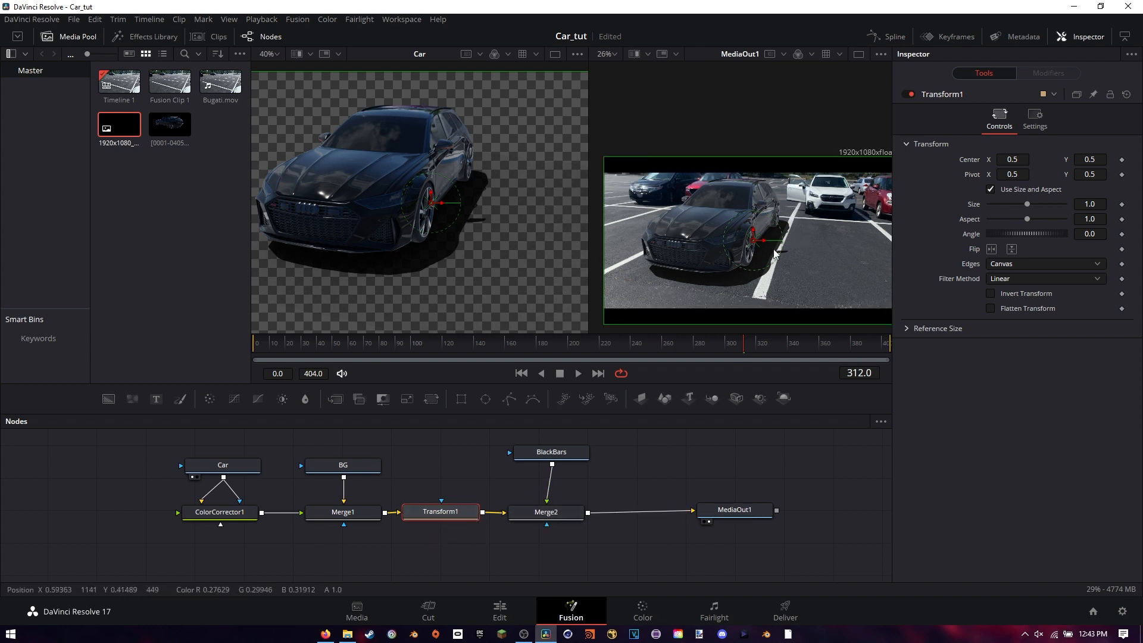
{"action": "scroll", "coordinate": [758, 249], "scroll_direction": "up", "scroll_amount": 3}
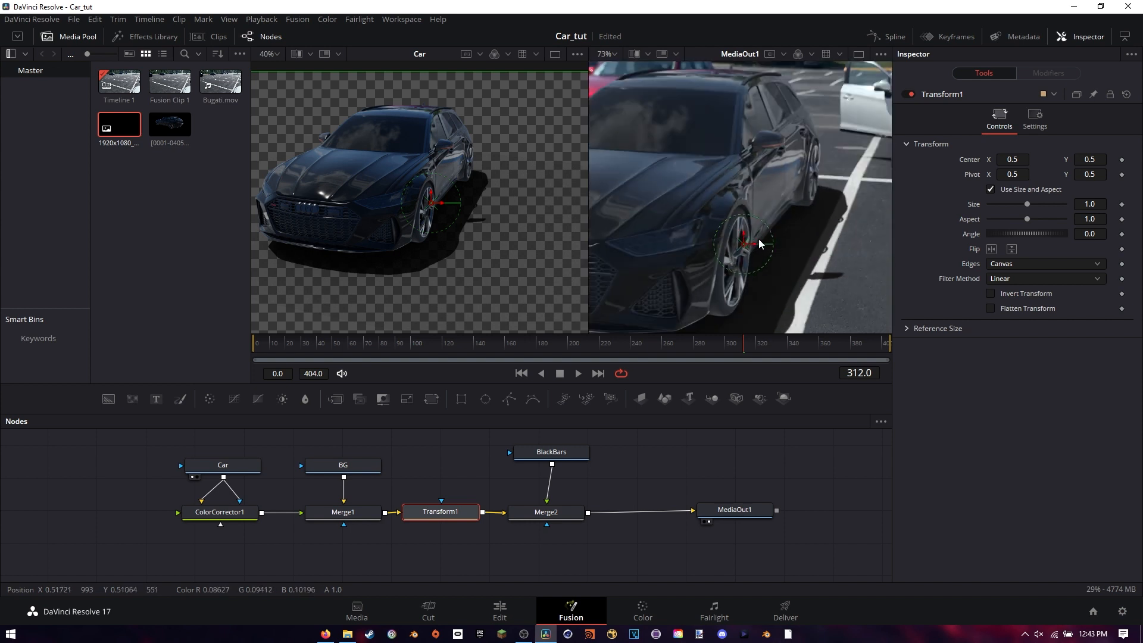
{"action": "scroll", "coordinate": [755, 241], "scroll_direction": "down", "scroll_amount": 1}
{"action": "left_click_drag", "start_coordinate": [750, 242], "coordinate": [750, 261]}
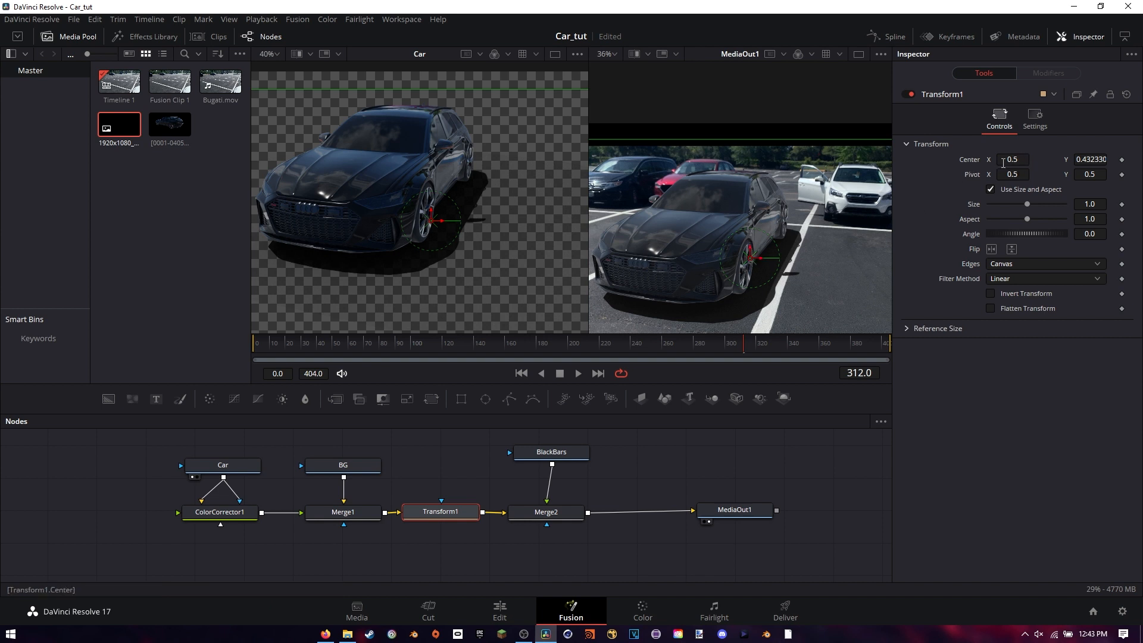
{"action": "scroll", "coordinate": [787, 209], "scroll_direction": "down", "scroll_amount": 3}
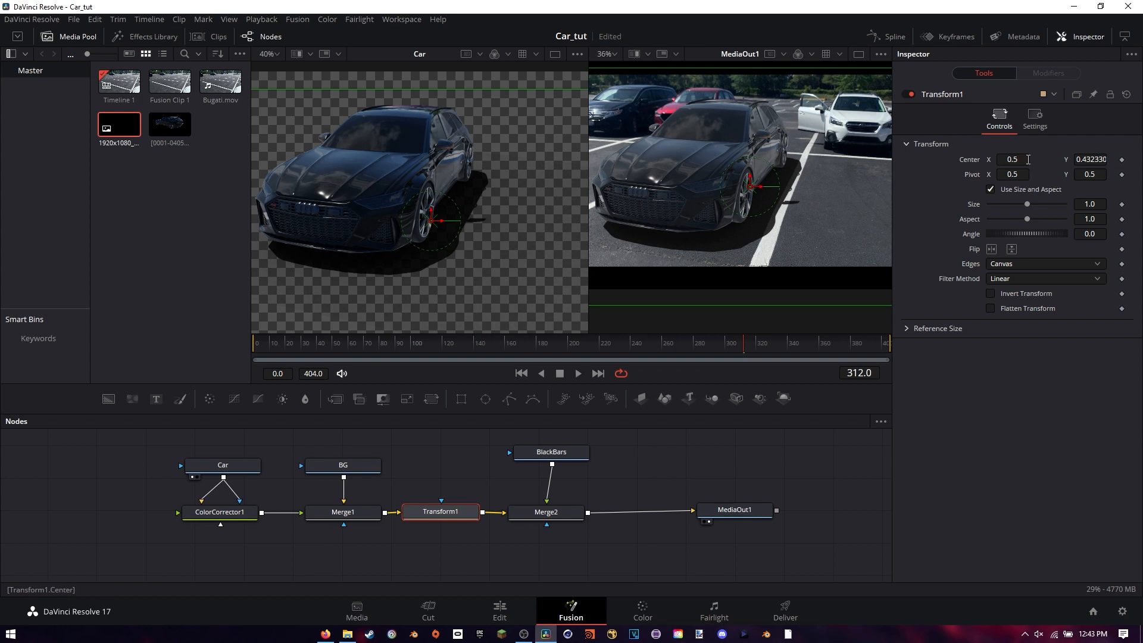
{"action": "left_click_drag", "start_coordinate": [1019, 160], "coordinate": [982, 140]}
{"action": "type", "text": "5"}
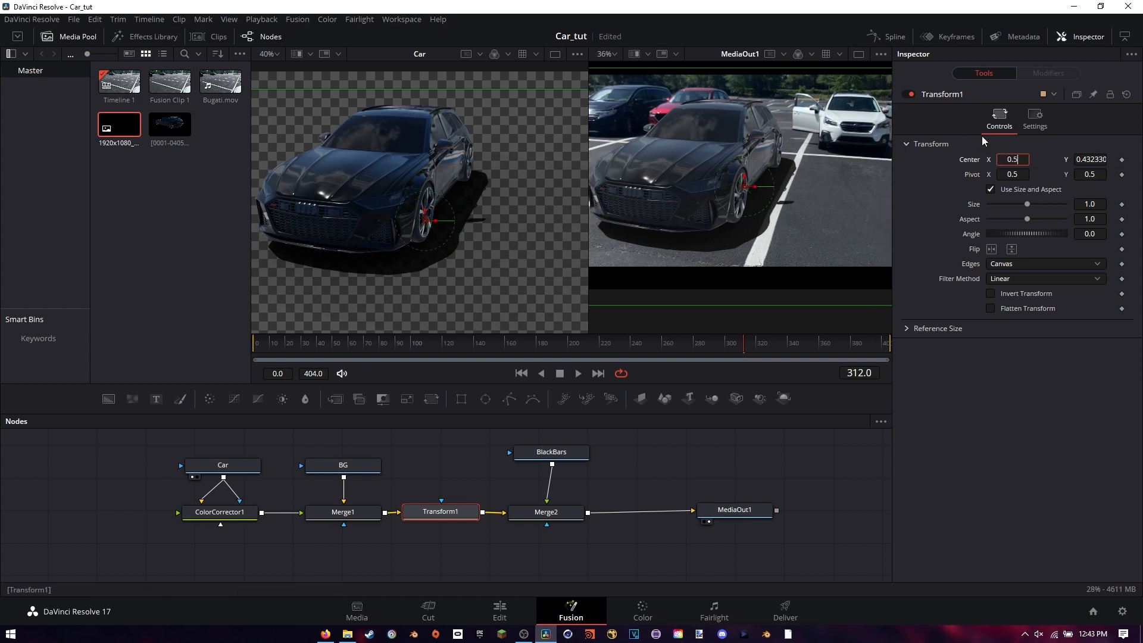
{"action": "key", "text": "Tab"}
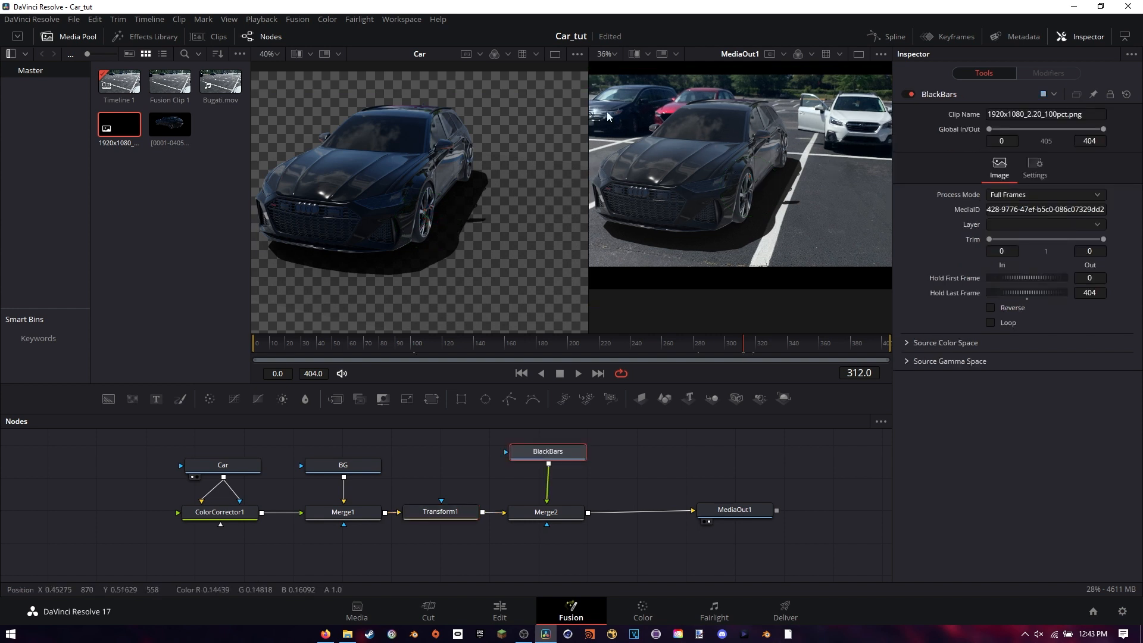
Hide the media pool and go to frame 140 to check the side view of the car
{"action": "left_click", "coordinate": [63, 38]}
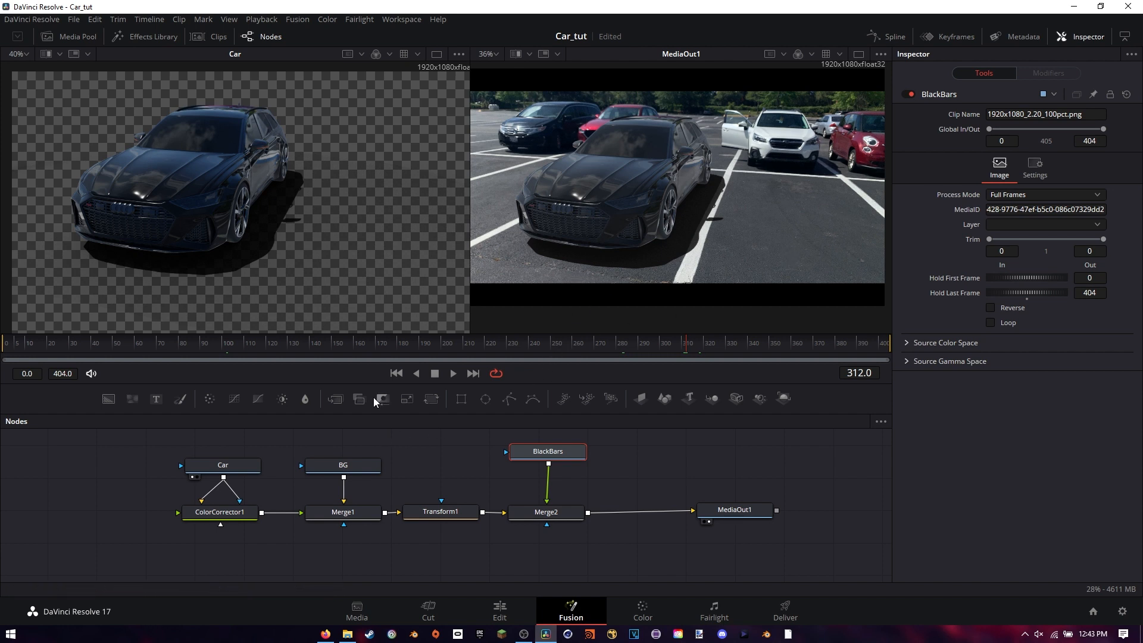
{"action": "left_click", "coordinate": [309, 347]}
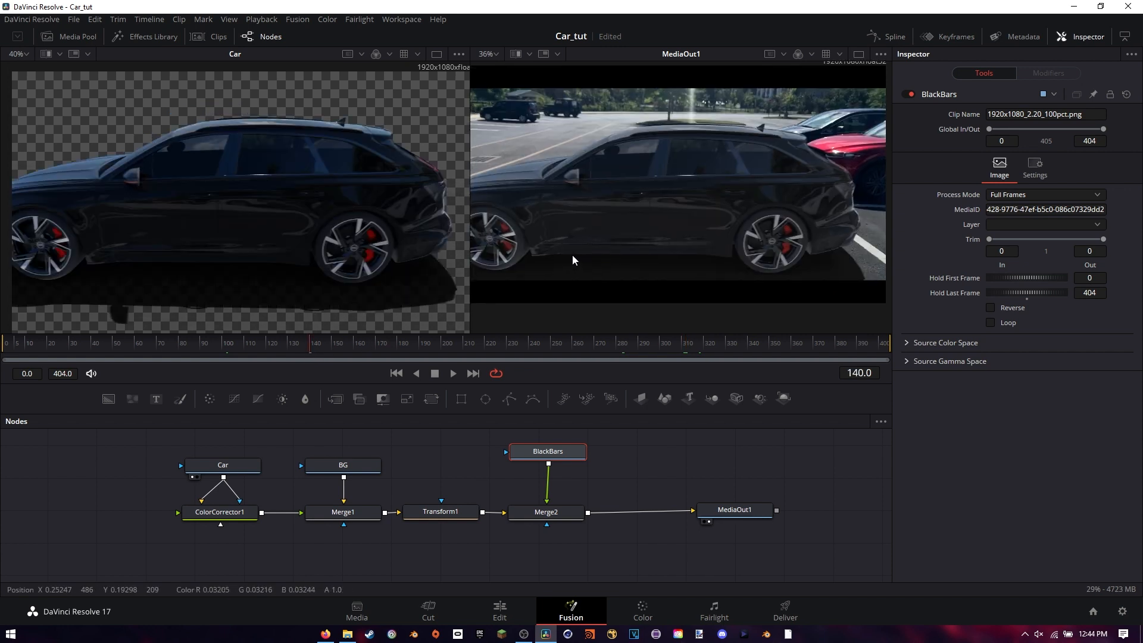
{"action": "mouse_move", "coordinate": [572, 254]}
{"action": "left_mouse_down"}
{"action": "mouse_move", "coordinate": [625, 224]}
{"action": "mouse_move", "coordinate": [590, 242]}
{"action": "left_mouse_up"}
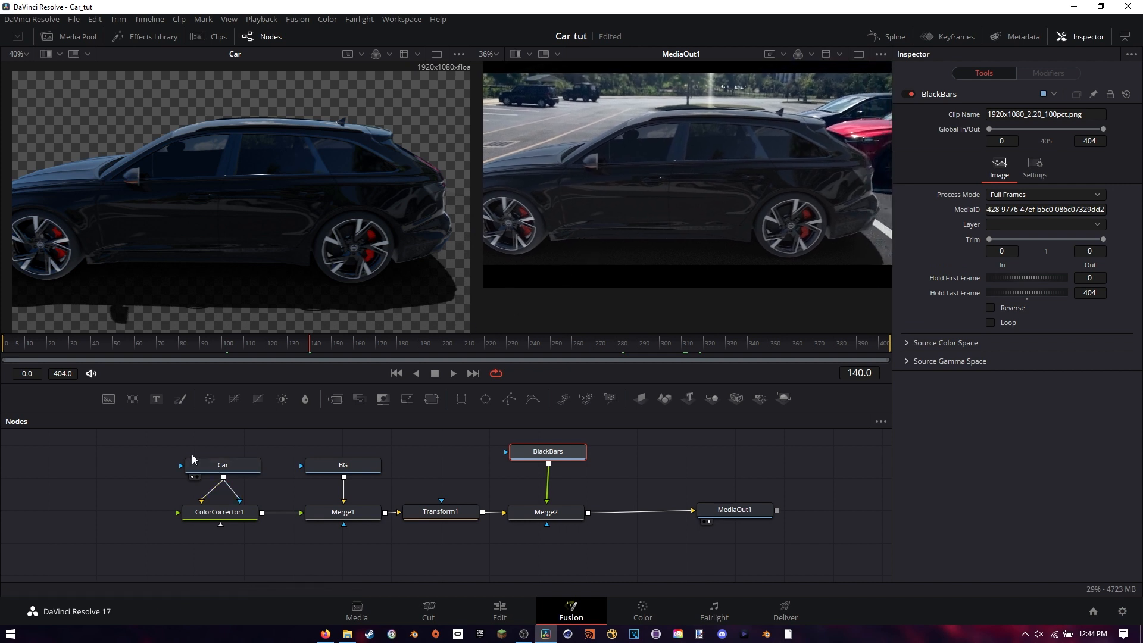
Move the Car and ColorCorrector1 nodes up together, leaving space below them beside Merge1
{"action": "left_click_drag", "start_coordinate": [150, 454], "coordinate": [221, 532]}
{"action": "left_click_drag", "start_coordinate": [222, 530], "coordinate": [222, 530]}
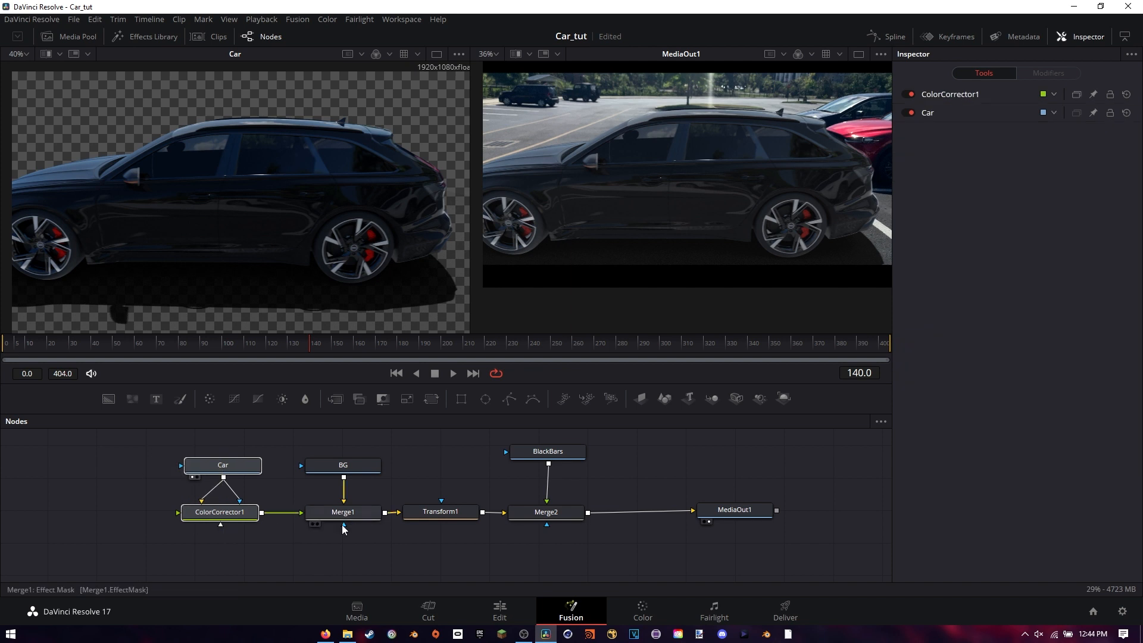
{"action": "left_click_drag", "start_coordinate": [230, 469], "coordinate": [232, 429]}
{"action": "left_click_drag", "start_coordinate": [212, 510], "coordinate": [329, 522]}
Add a Grain node, insert it between ColorCorrector1 and Merge1, and reposition BG above Merge1
{"action": "left_click", "coordinate": [252, 486]}
{"action": "right_click", "coordinate": [253, 486]}
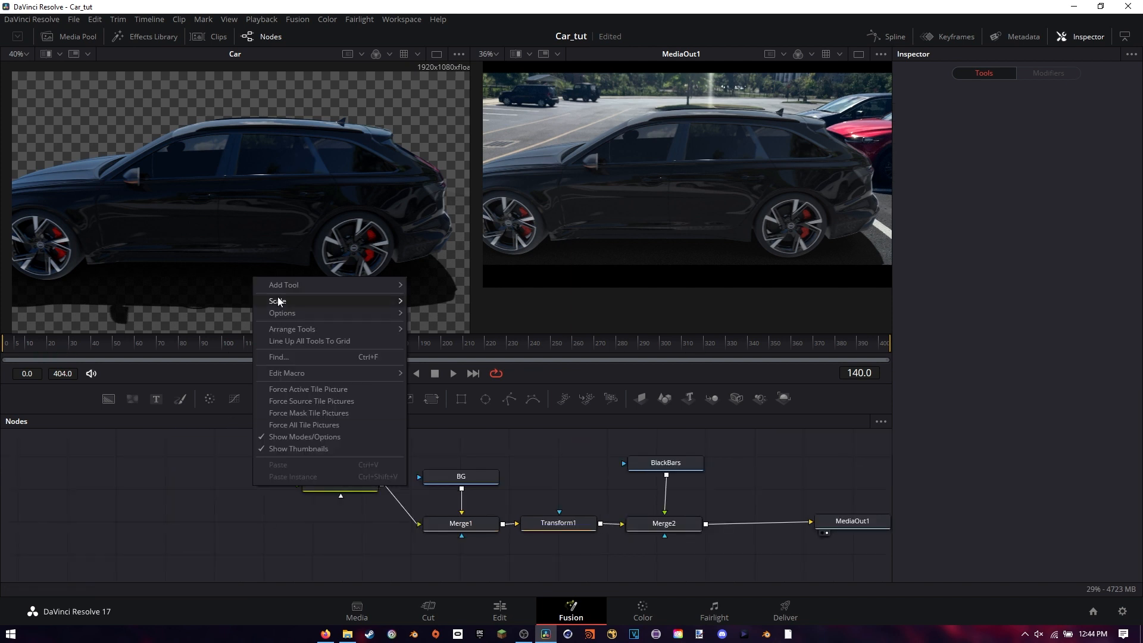
{"action": "mouse_move", "coordinate": [282, 291]}
{"action": "mouse_move", "coordinate": [471, 312]}
{"action": "mouse_move", "coordinate": [457, 277]}
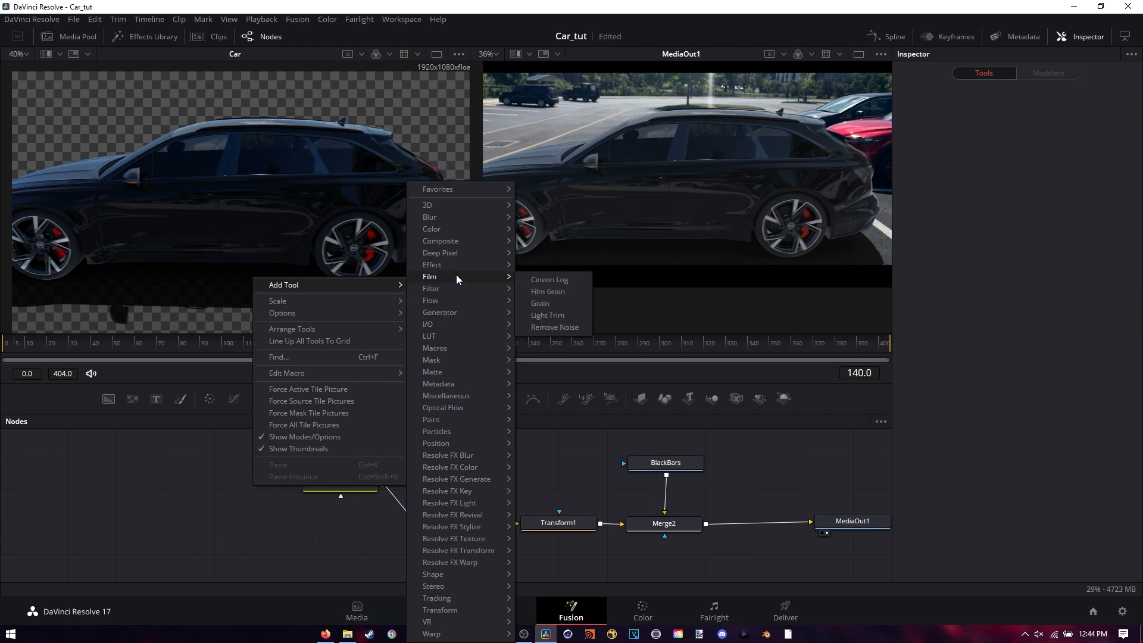
{"action": "left_click", "coordinate": [547, 303]}
{"action": "left_click_drag", "start_coordinate": [251, 487], "coordinate": [343, 535]}
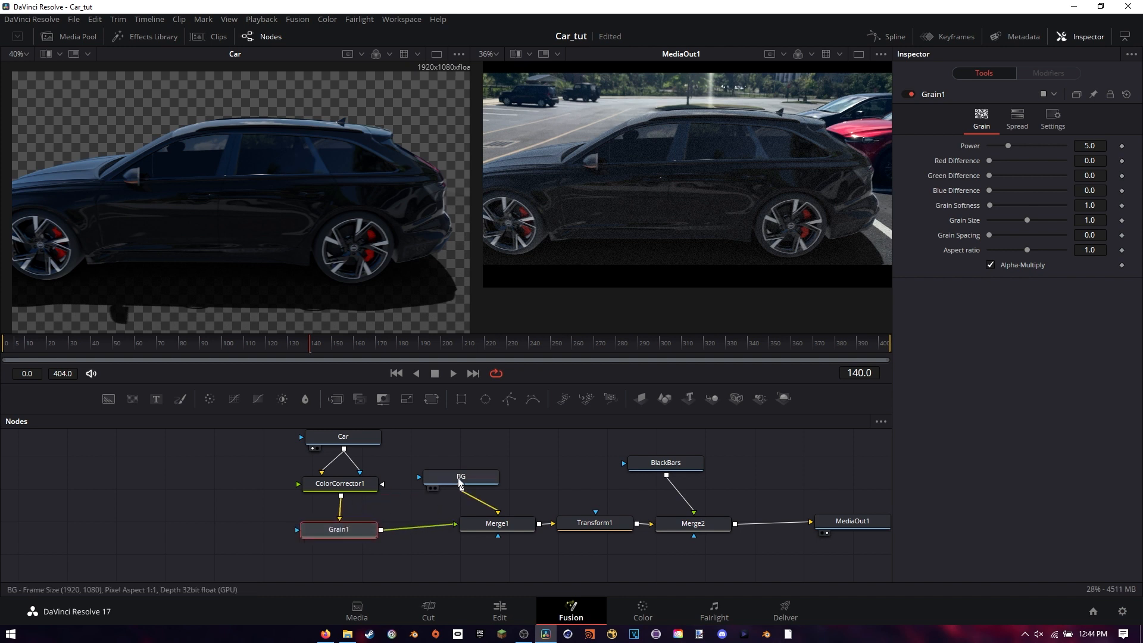
{"action": "left_click_drag", "start_coordinate": [461, 483], "coordinate": [499, 472]}
{"action": "left_click_drag", "start_coordinate": [430, 475], "coordinate": [466, 461]}
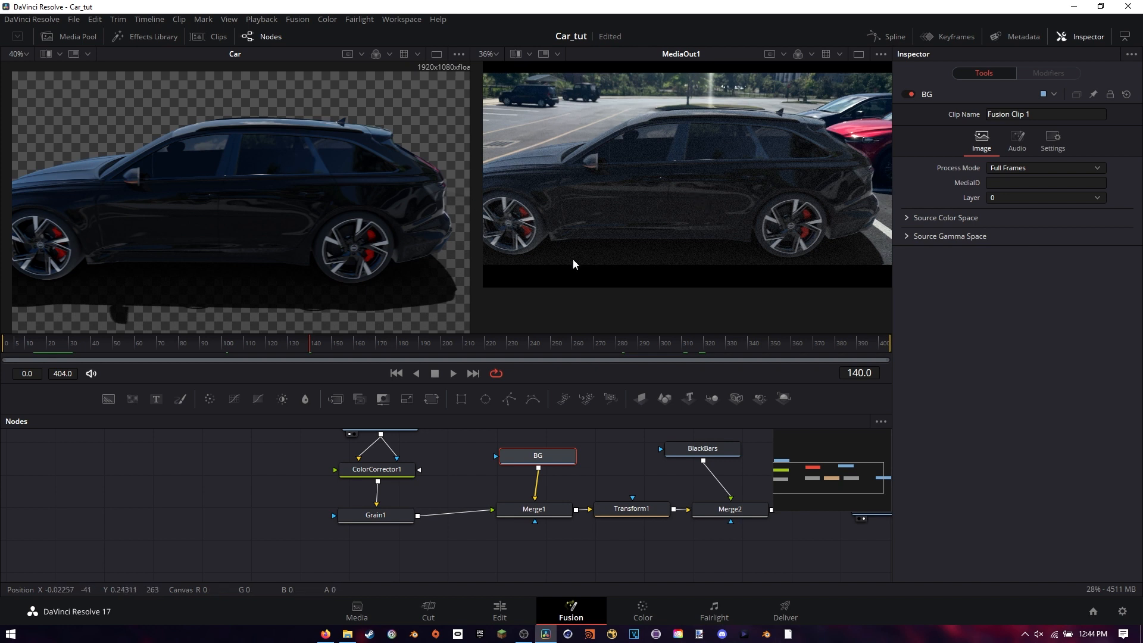
Switch to a single MediaOut1 viewer and inspect the grain on the car up close, moving to frame 263
{"action": "left_click", "coordinate": [858, 54]}
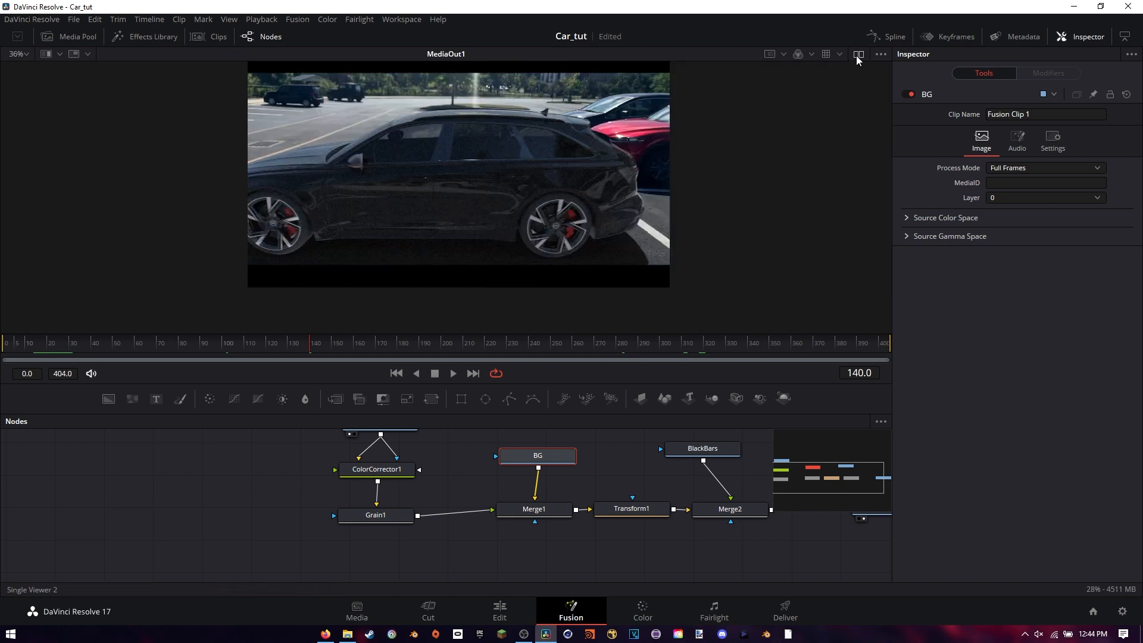
{"action": "scroll", "coordinate": [517, 156], "scroll_direction": "up", "scroll_amount": 2}
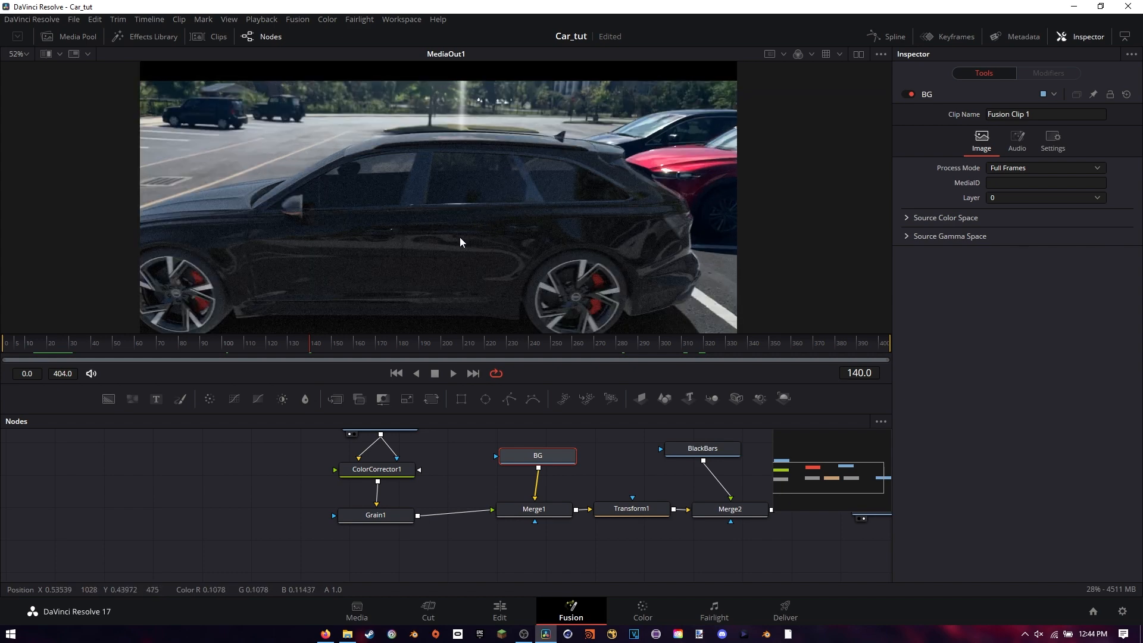
{"action": "scroll", "coordinate": [476, 213], "scroll_direction": "up", "scroll_amount": 2}
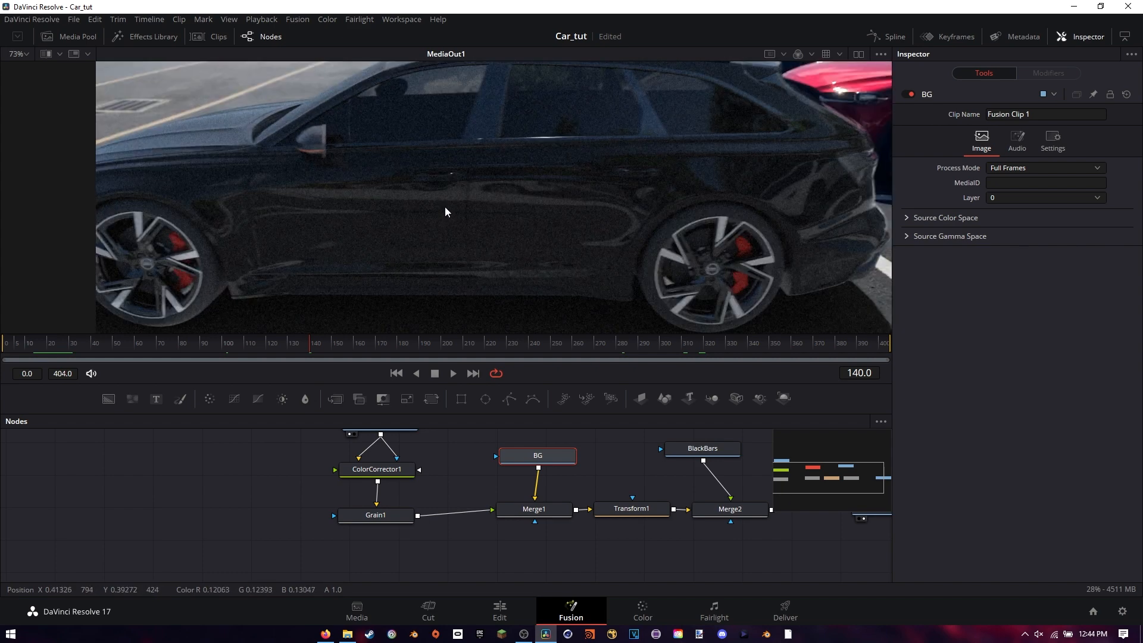
{"action": "left_click_drag", "start_coordinate": [384, 352], "coordinate": [577, 344]}
{"action": "left_click_drag", "start_coordinate": [444, 180], "coordinate": [522, 227]}
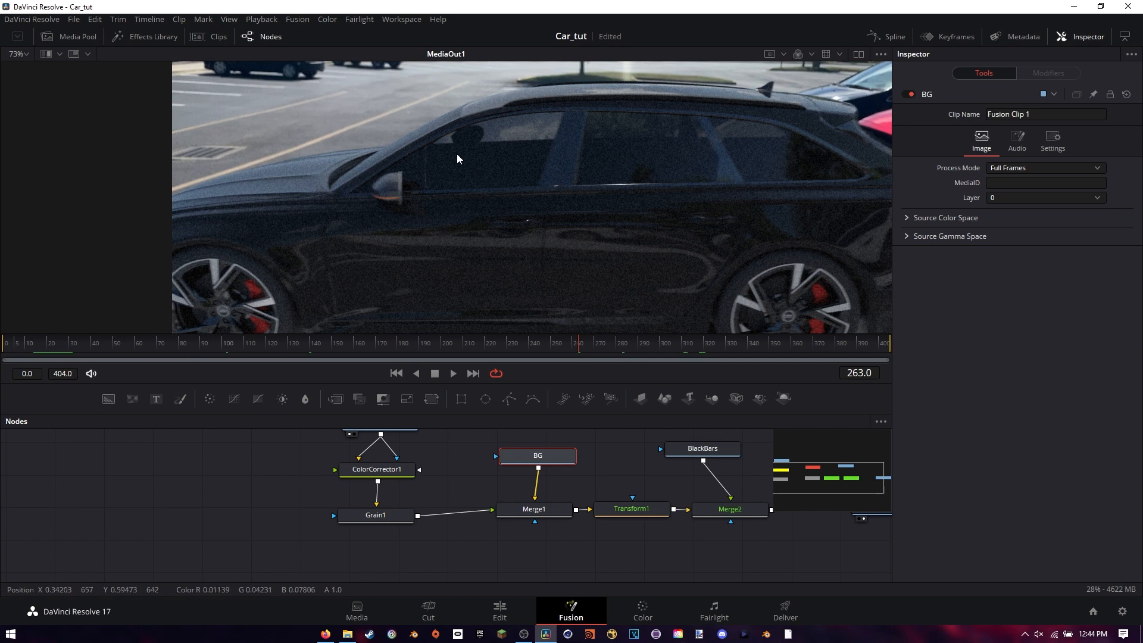
{"action": "left_click_drag", "start_coordinate": [346, 225], "coordinate": [399, 249]}
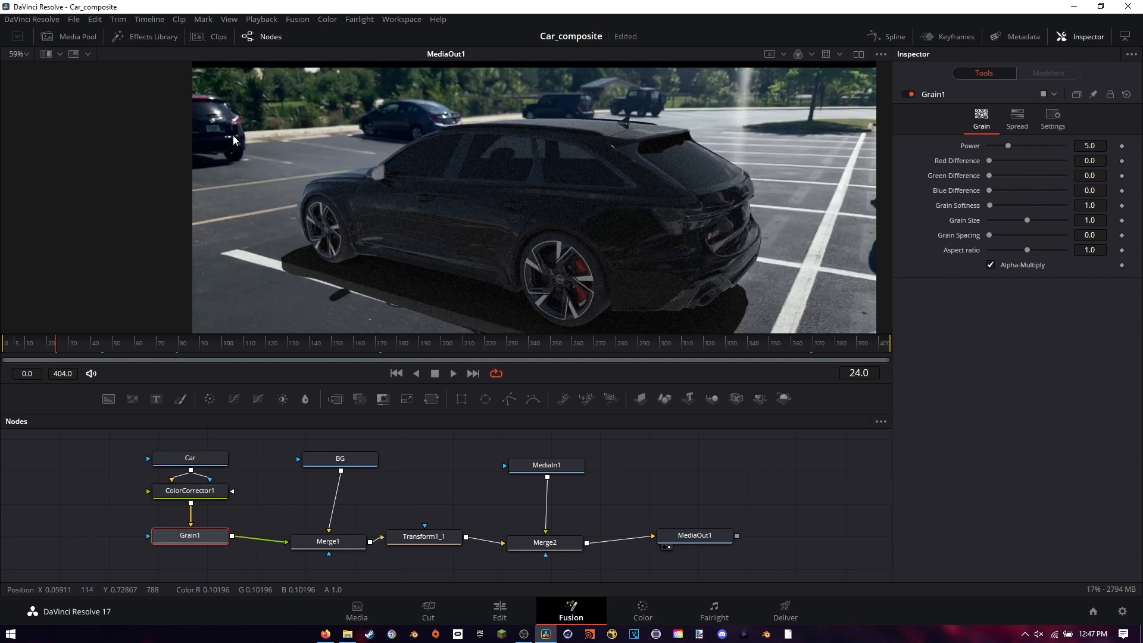
Examine the noise in the background footage around the parked cars at frame 24 against the rendered car's grain
{"action": "scroll", "coordinate": [234, 135], "scroll_direction": "up", "scroll_amount": 2}
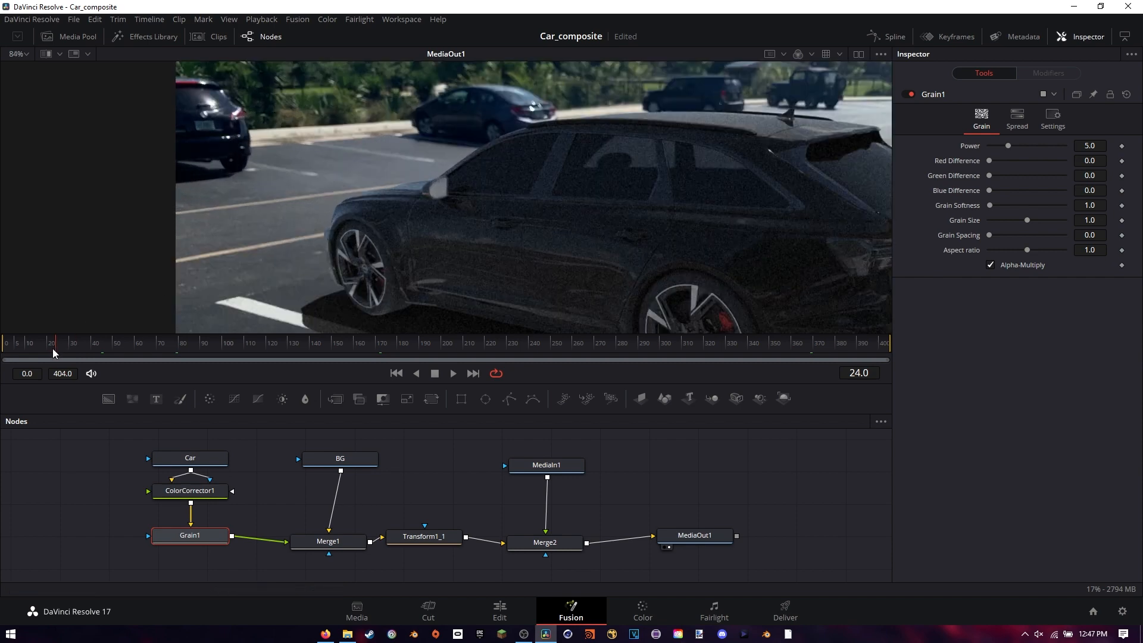
{"action": "left_click_drag", "start_coordinate": [300, 145], "coordinate": [362, 148]}
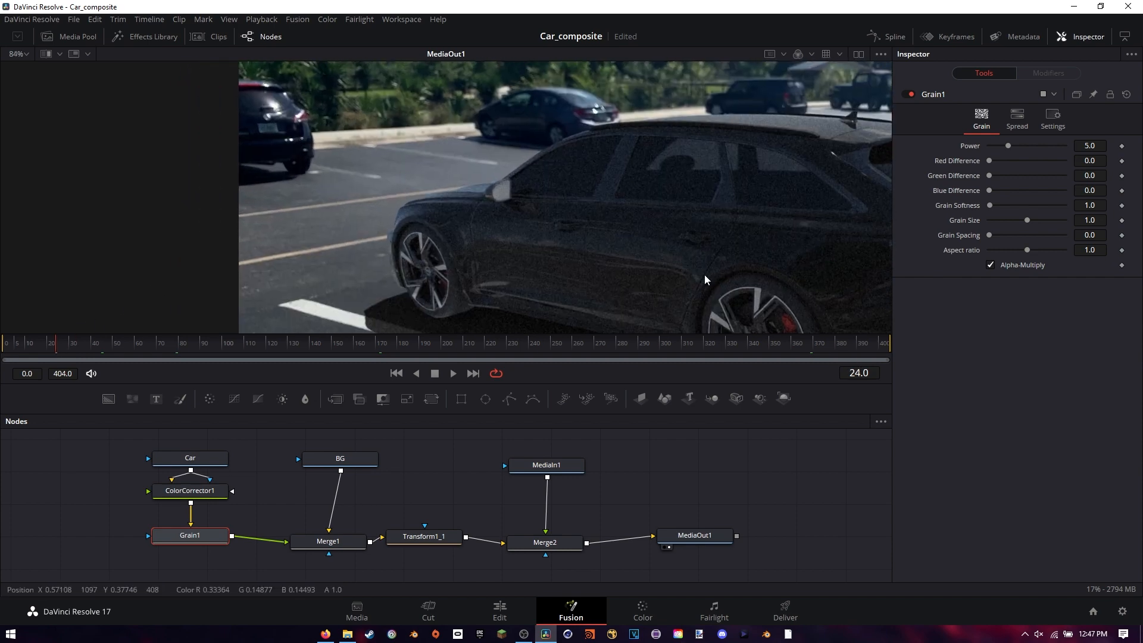
{"action": "scroll", "coordinate": [423, 184], "scroll_direction": "up", "scroll_amount": 6}
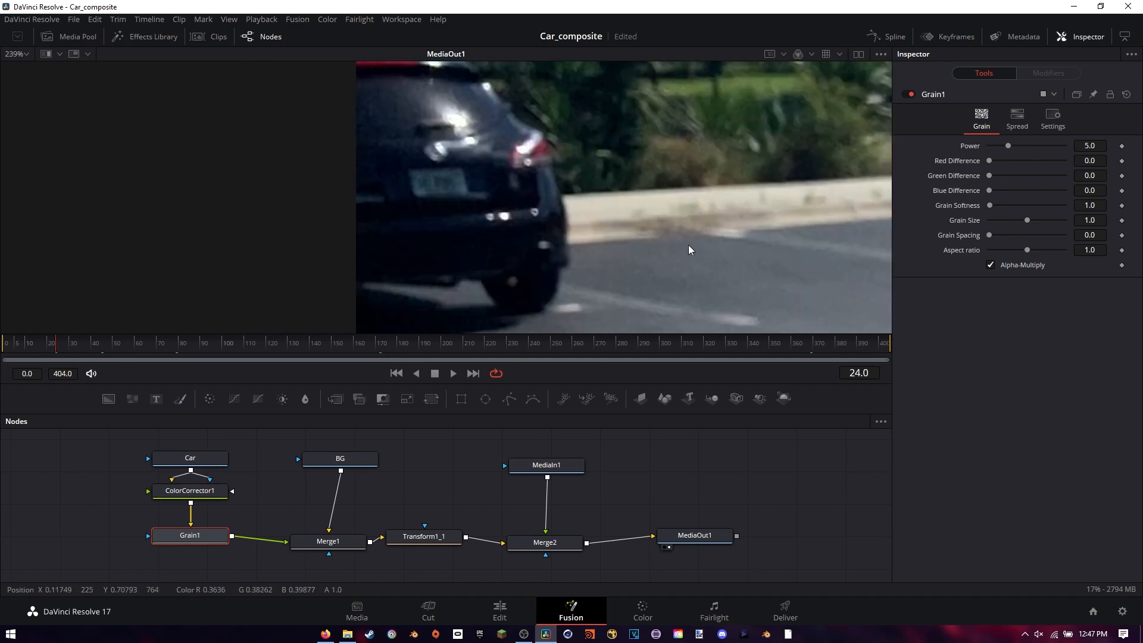
{"action": "left_click_drag", "start_coordinate": [688, 245], "coordinate": [178, 96]}
Disable Grain1 to inspect the car without grain, and enable it again for comparison
{"action": "left_click", "coordinate": [911, 94]}
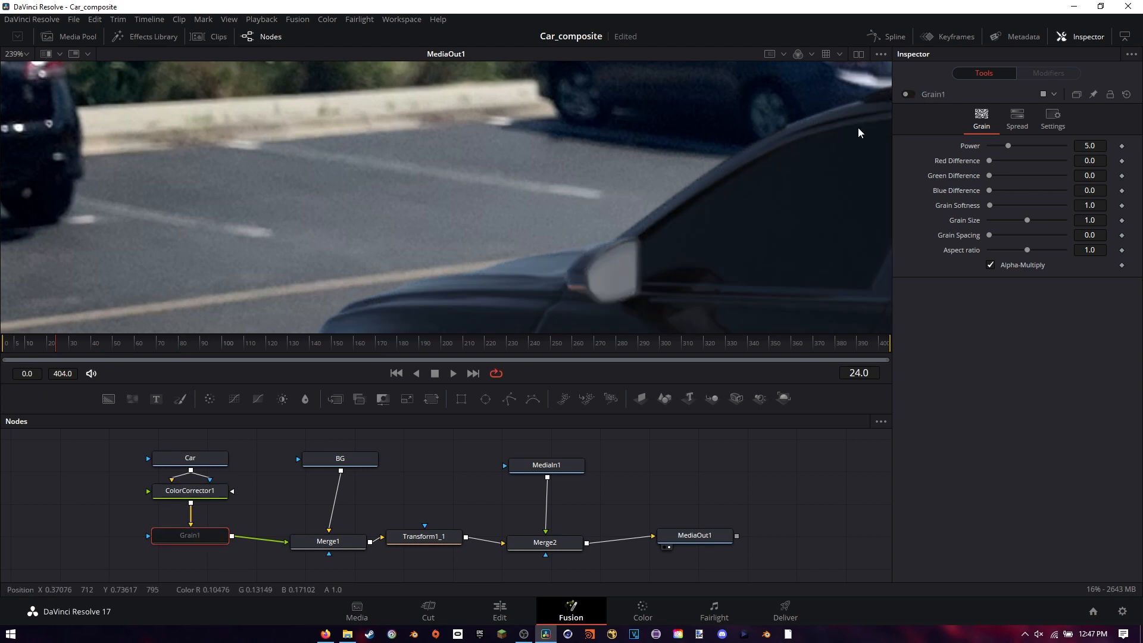
{"action": "left_click_drag", "start_coordinate": [762, 231], "coordinate": [672, 105]}
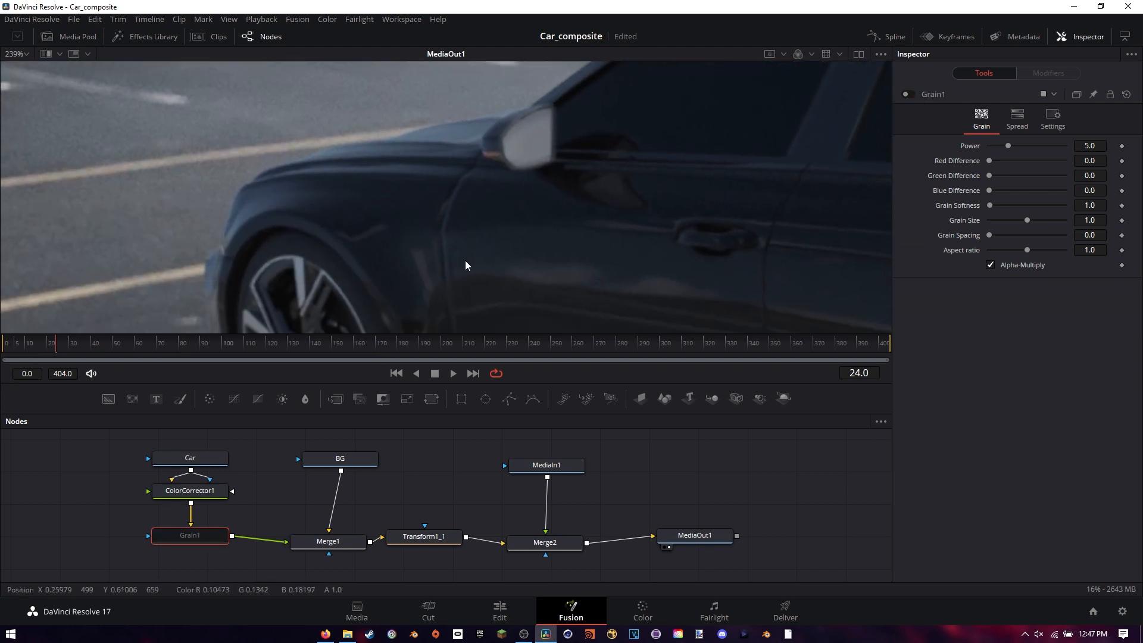
{"action": "left_click_drag", "start_coordinate": [612, 244], "coordinate": [479, 215]}
{"action": "left_click", "coordinate": [914, 94]}
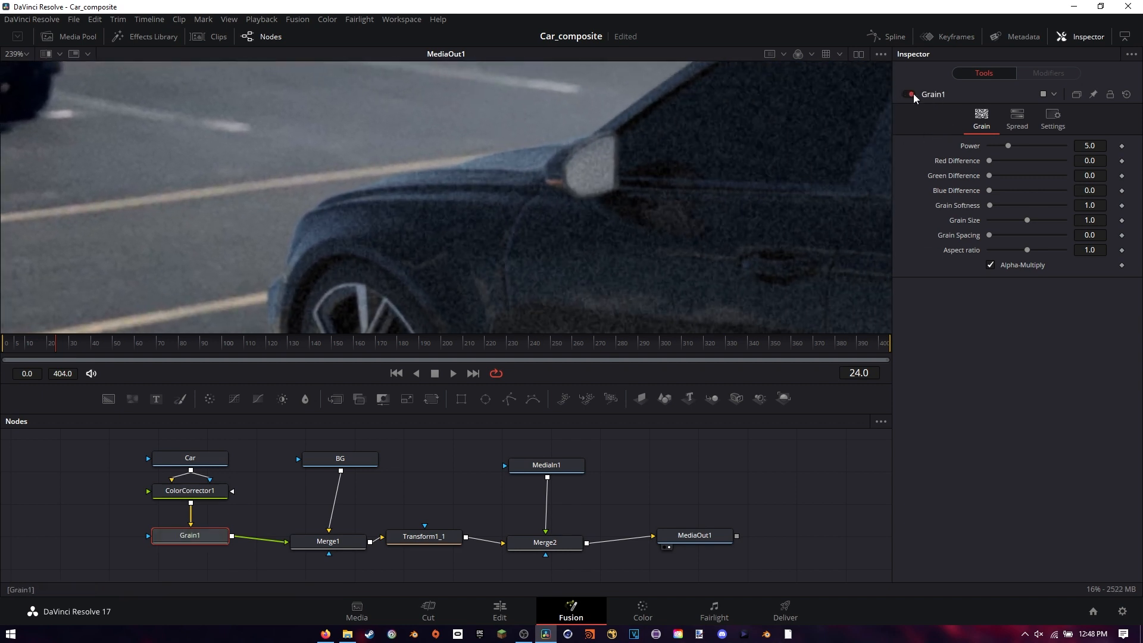
Refine Grain1 to match the footage with Grain Size 0.438, Grain Softness 7.9 and Power 2.2
{"action": "left_click_drag", "start_coordinate": [538, 156], "coordinate": [369, 161]}
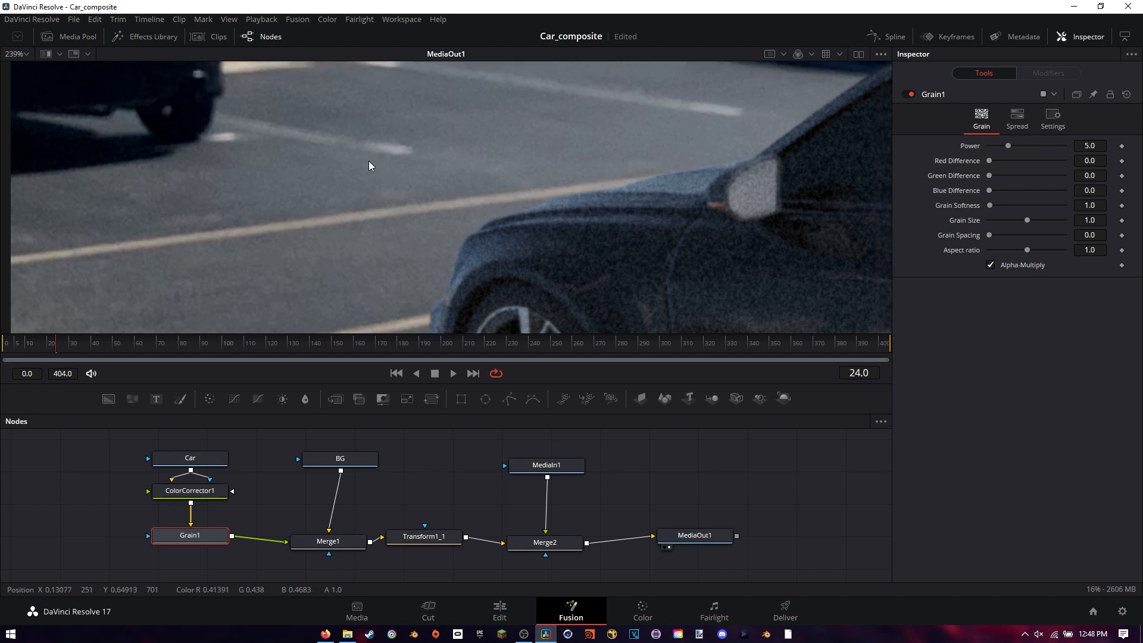
{"action": "left_click", "coordinate": [1026, 220]}
{"action": "left_click_drag", "start_coordinate": [1024, 220], "coordinate": [997, 206]}
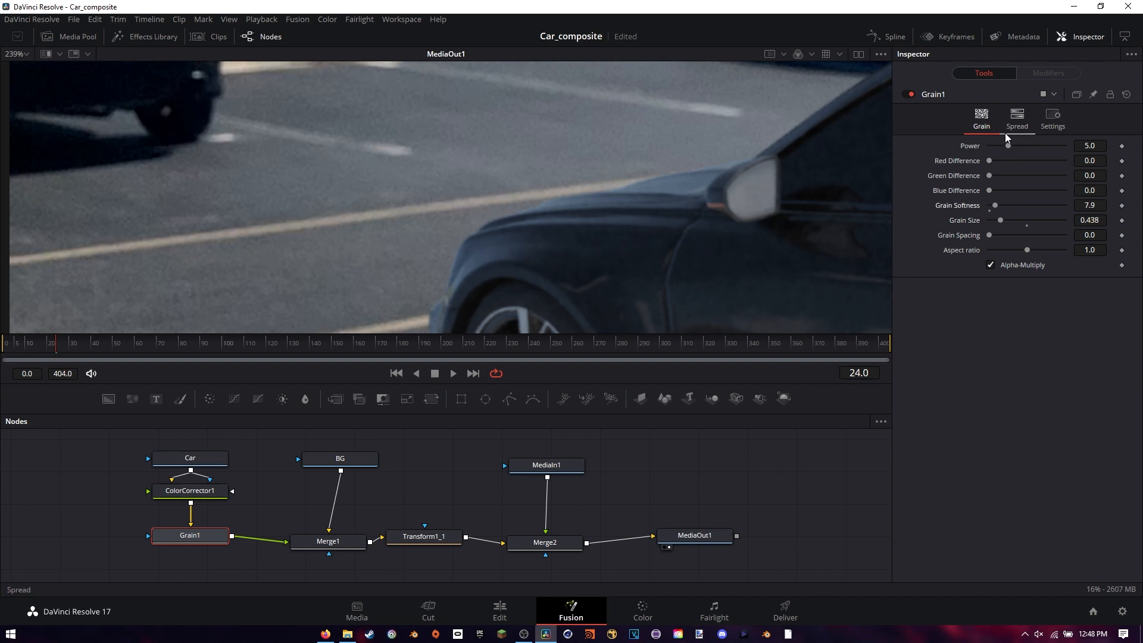
{"action": "left_click_drag", "start_coordinate": [1009, 145], "coordinate": [998, 147]}
{"action": "scroll", "coordinate": [647, 190], "scroll_direction": "down", "scroll_amount": 5}
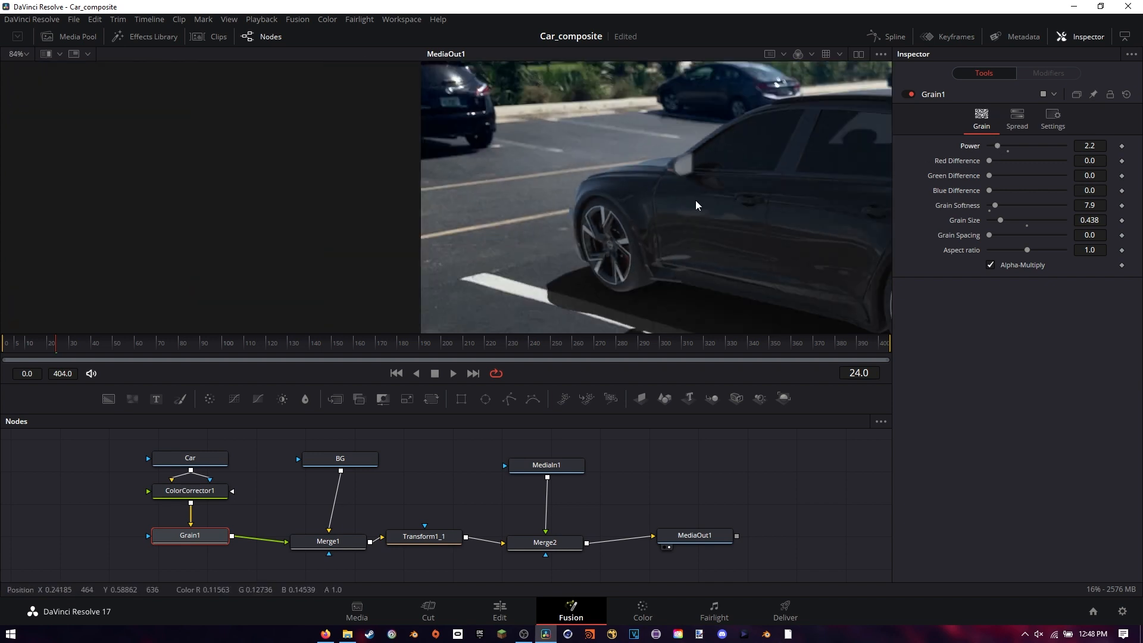
{"action": "left_click_drag", "start_coordinate": [696, 200], "coordinate": [536, 162]}
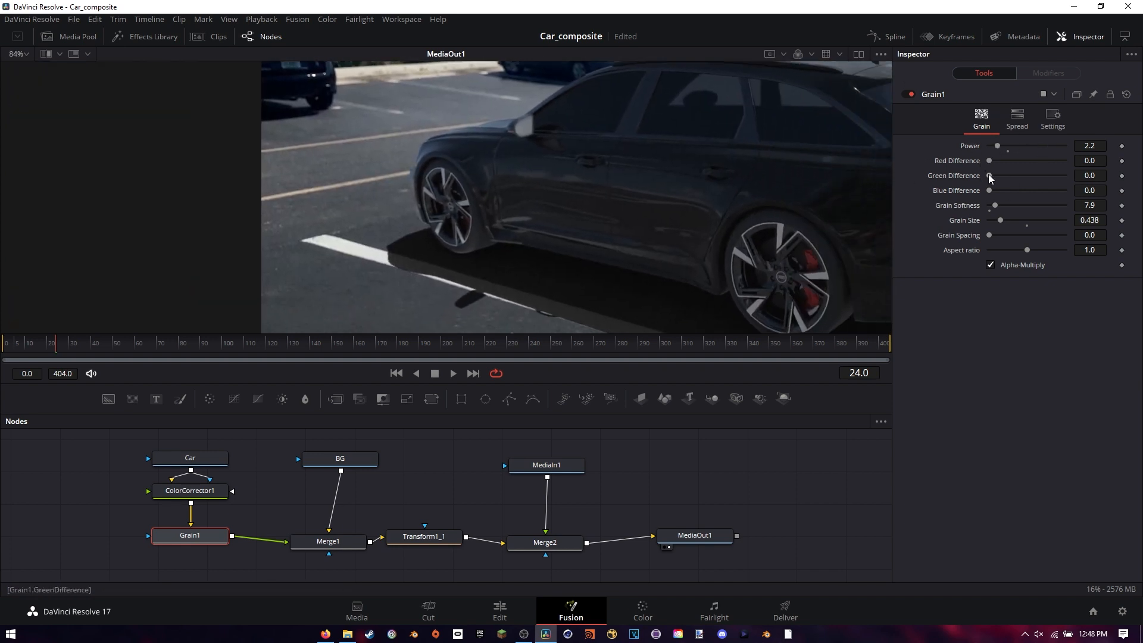
{"action": "left_click_drag", "start_coordinate": [989, 175], "coordinate": [1009, 212]}
{"action": "left_click", "coordinate": [1025, 120]}
{"action": "key", "text": "ctrl+z"}
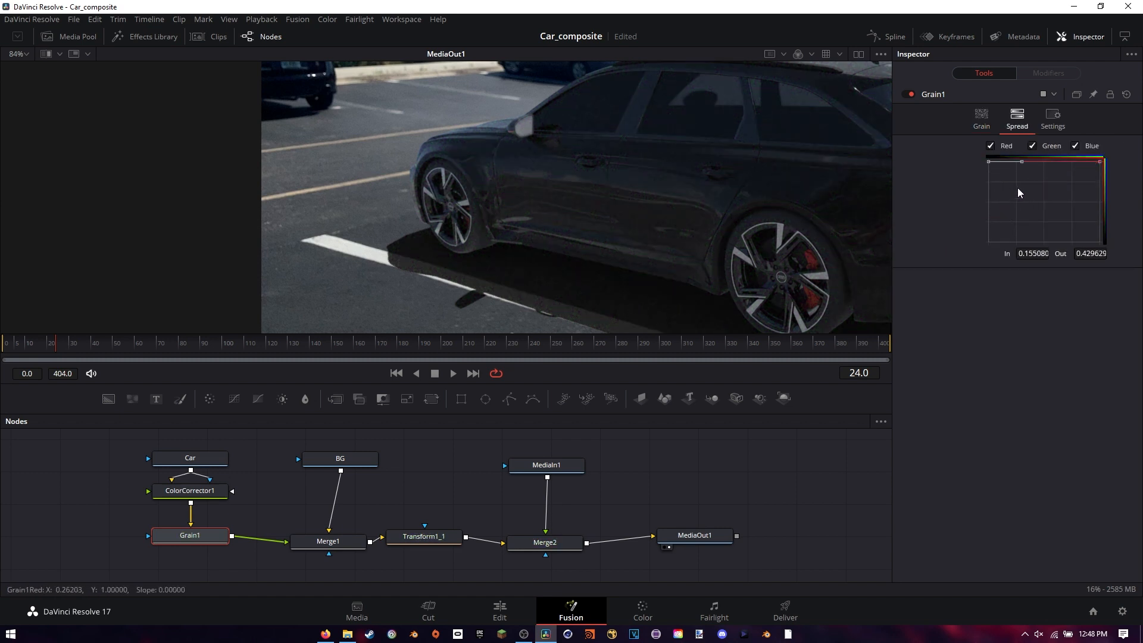
{"action": "left_click", "coordinate": [1054, 116]}
{"action": "left_click", "coordinate": [984, 117]}
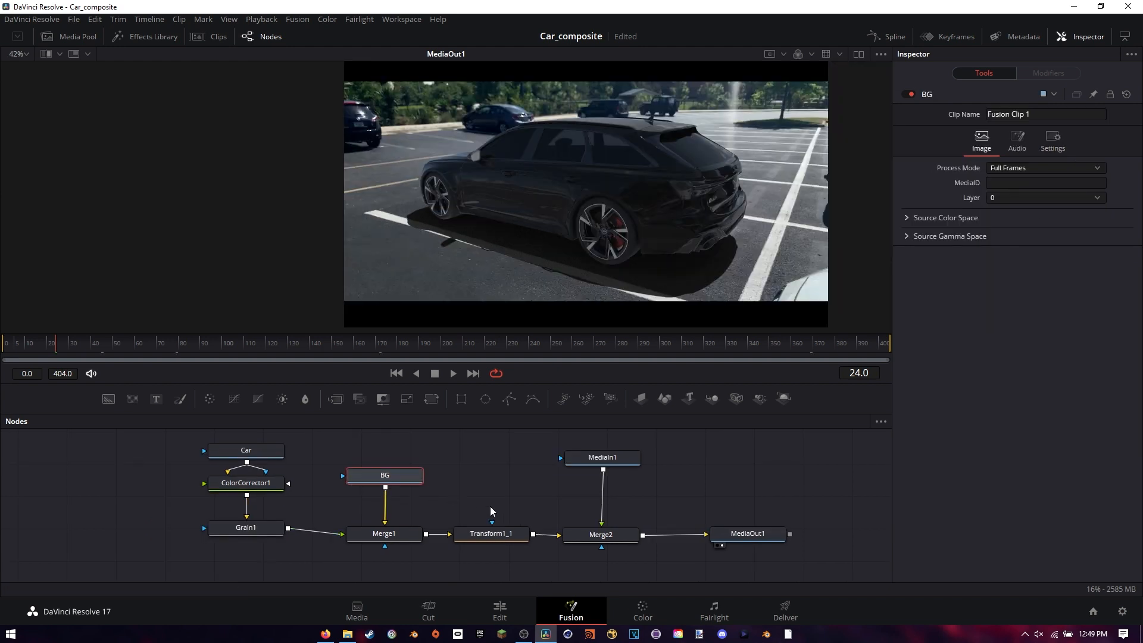
{"action": "left_click_drag", "start_coordinate": [503, 508], "coordinate": [446, 510]}
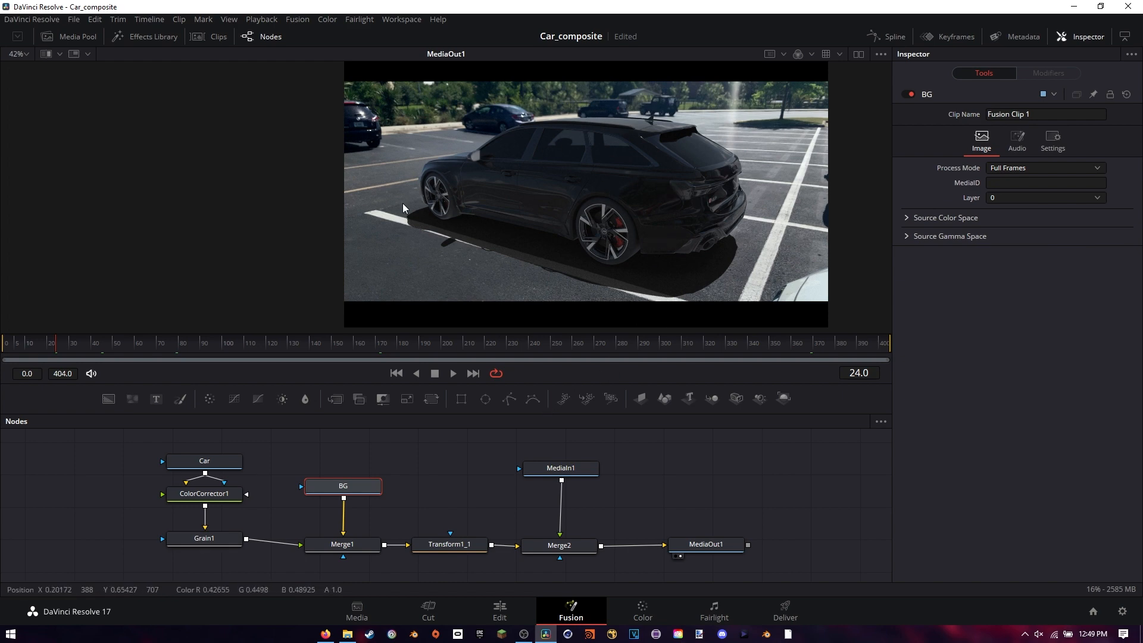
On the Deliver page, return the playhead to the start and set the render's output to Davinci FInal in A:\Blender Tutorials\Davinci
{"action": "left_click", "coordinate": [786, 614]}
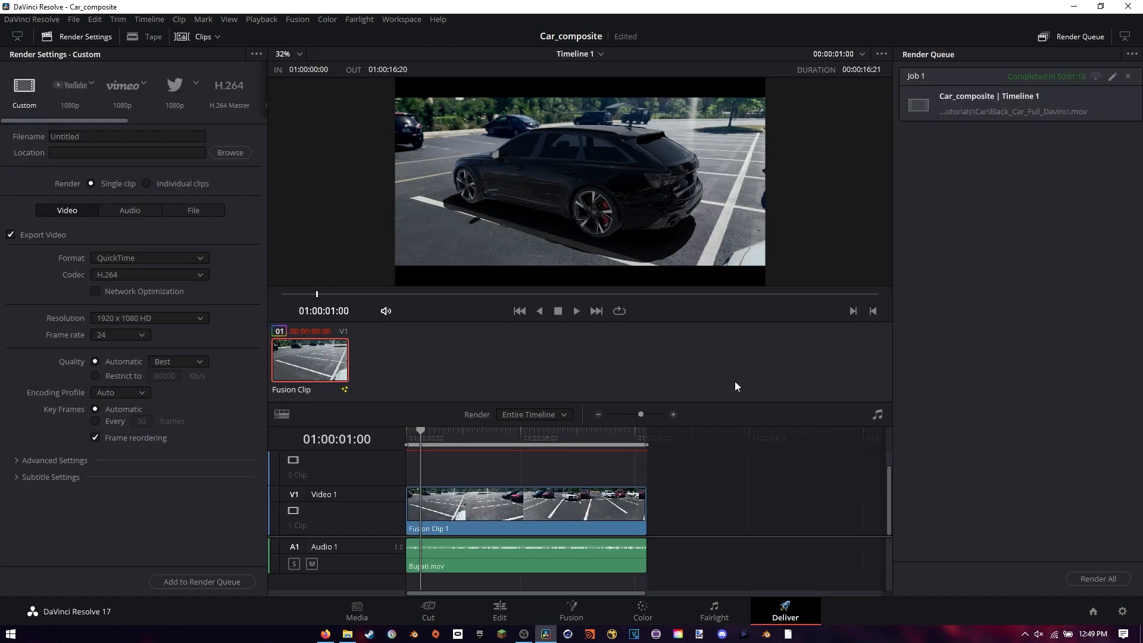
{"action": "left_click_drag", "start_coordinate": [412, 430], "coordinate": [377, 446]}
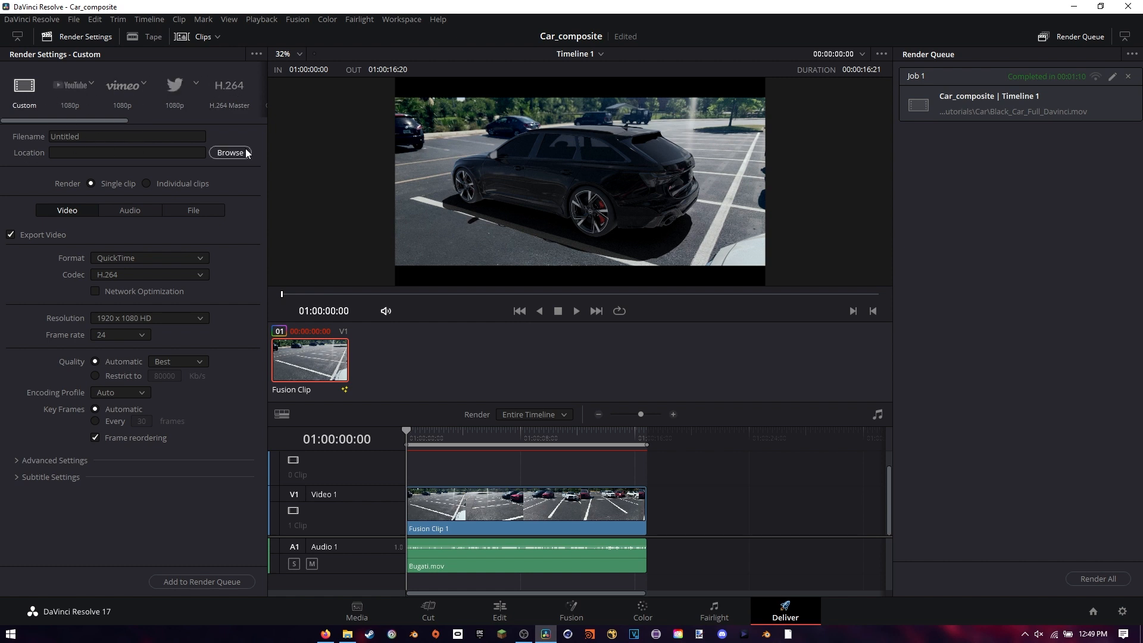
{"action": "left_click", "coordinate": [230, 153]}
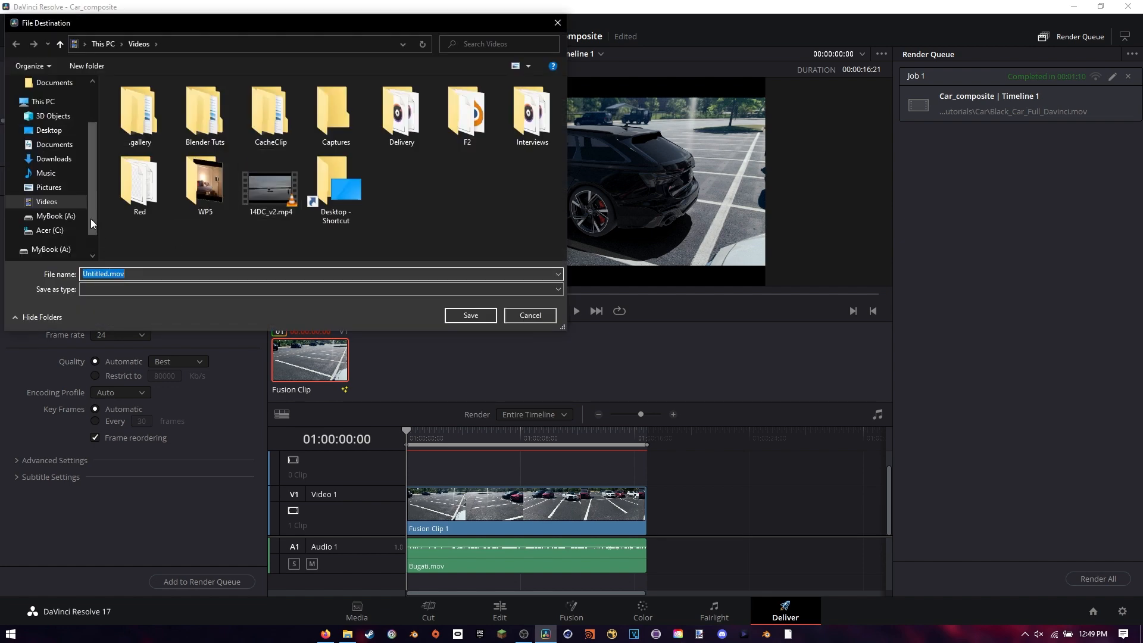
{"action": "key", "text": "Escape"}
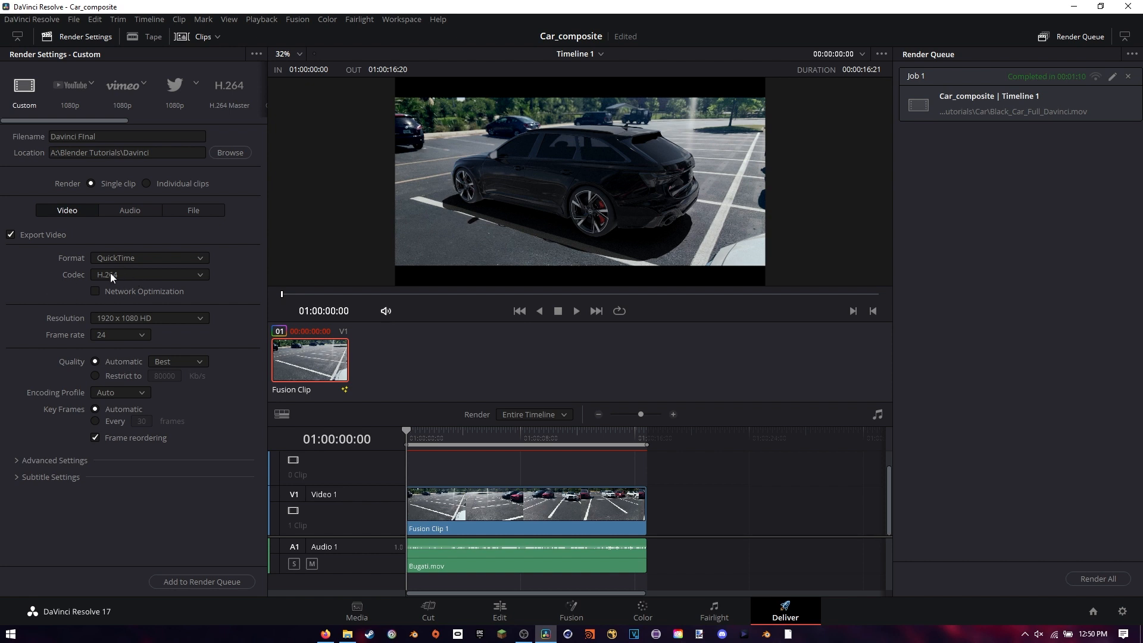
Check the codec, format and advanced export options, keeping QuickTime with H.264, and set the automatic quality to Best
{"action": "left_click", "coordinate": [192, 275]}
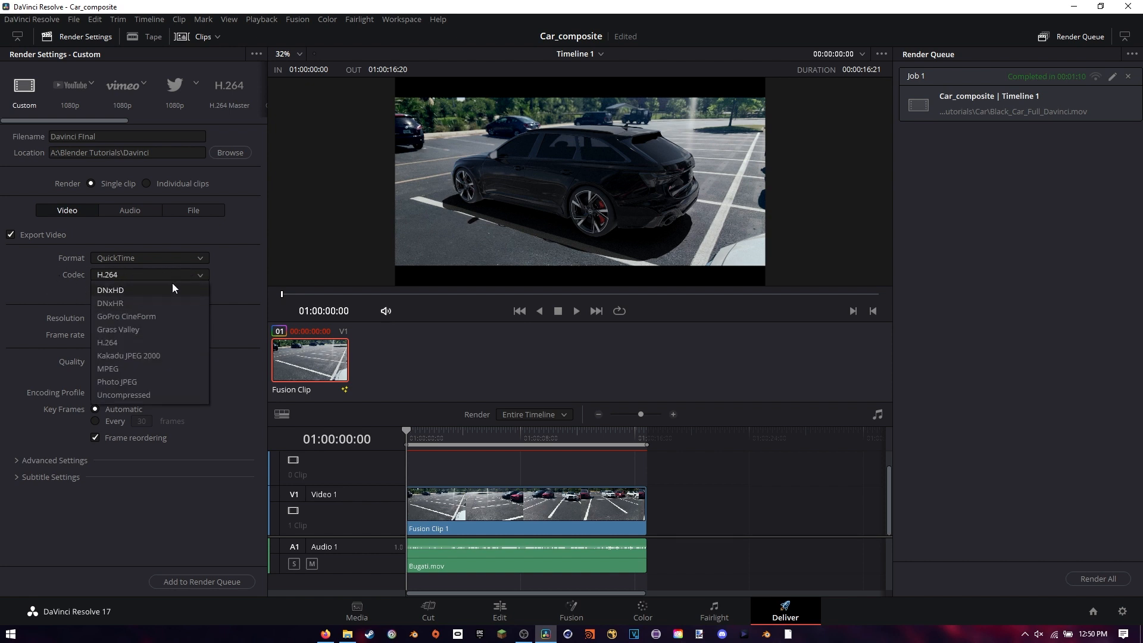
{"action": "left_click", "coordinate": [176, 275]}
{"action": "left_click", "coordinate": [184, 258]}
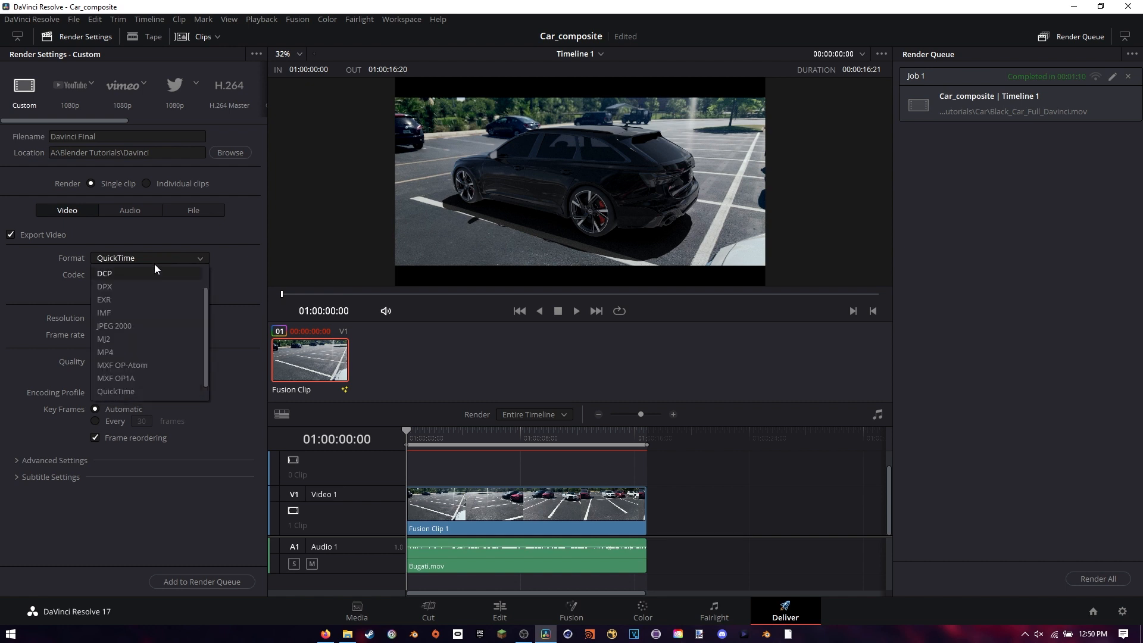
{"action": "left_click", "coordinate": [121, 258]}
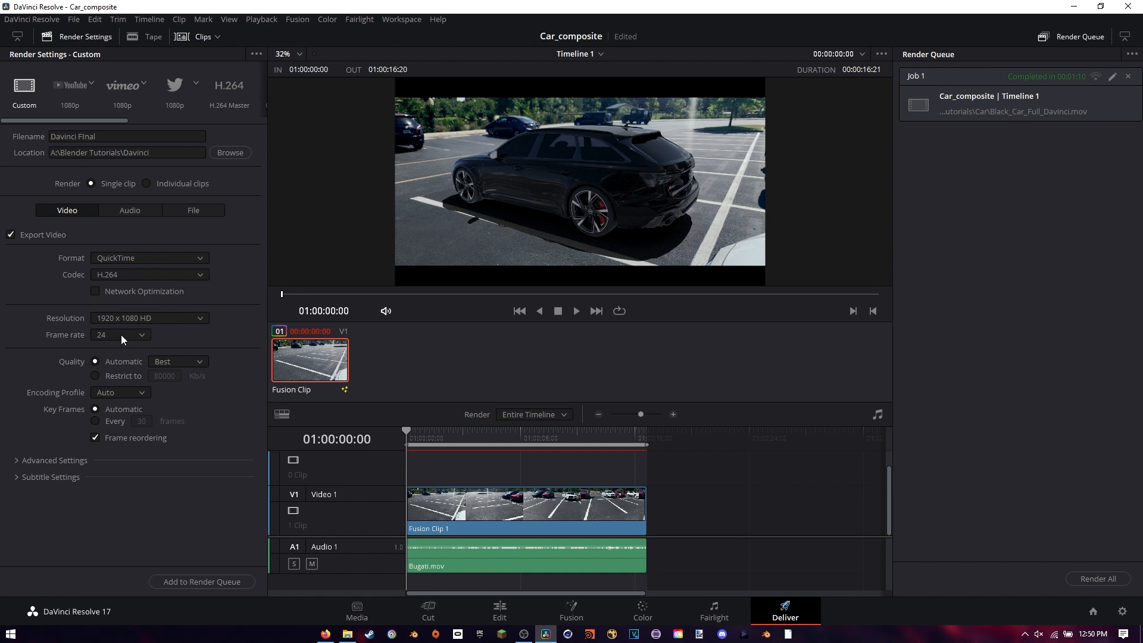
{"action": "left_click", "coordinate": [157, 362]}
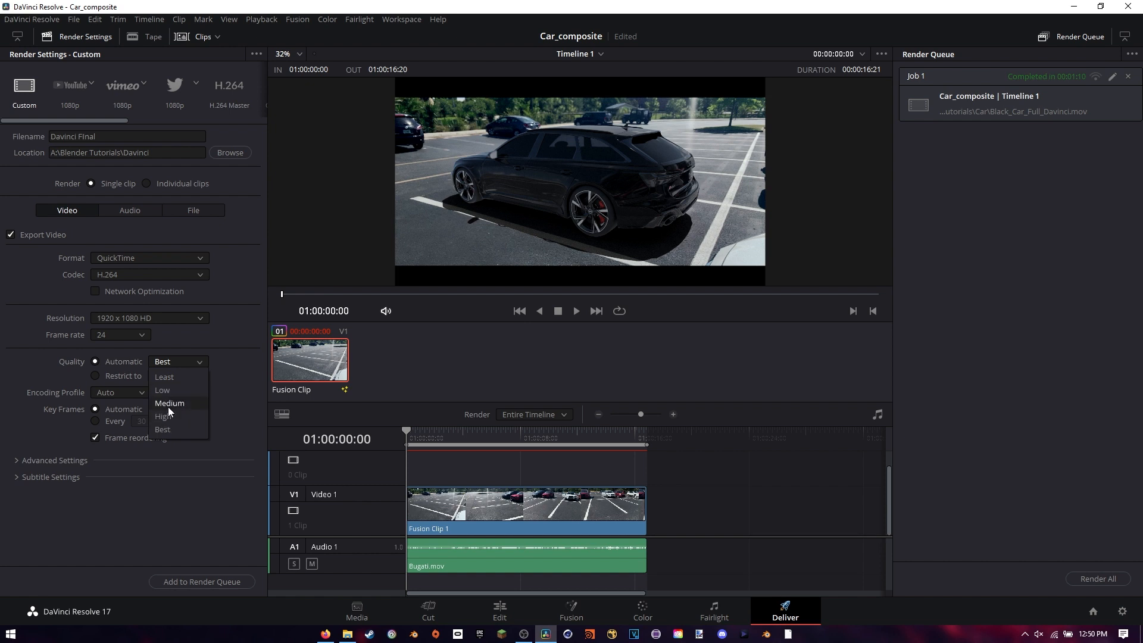
{"action": "left_click", "coordinate": [174, 428]}
{"action": "left_click", "coordinate": [26, 463]}
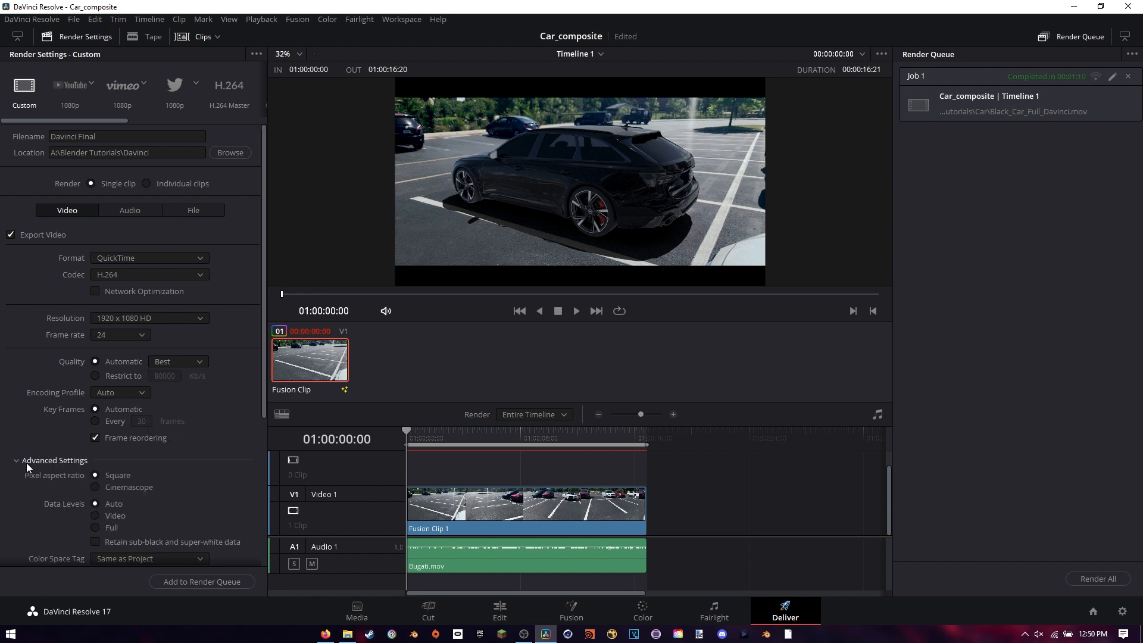
{"action": "left_click", "coordinate": [20, 462]}
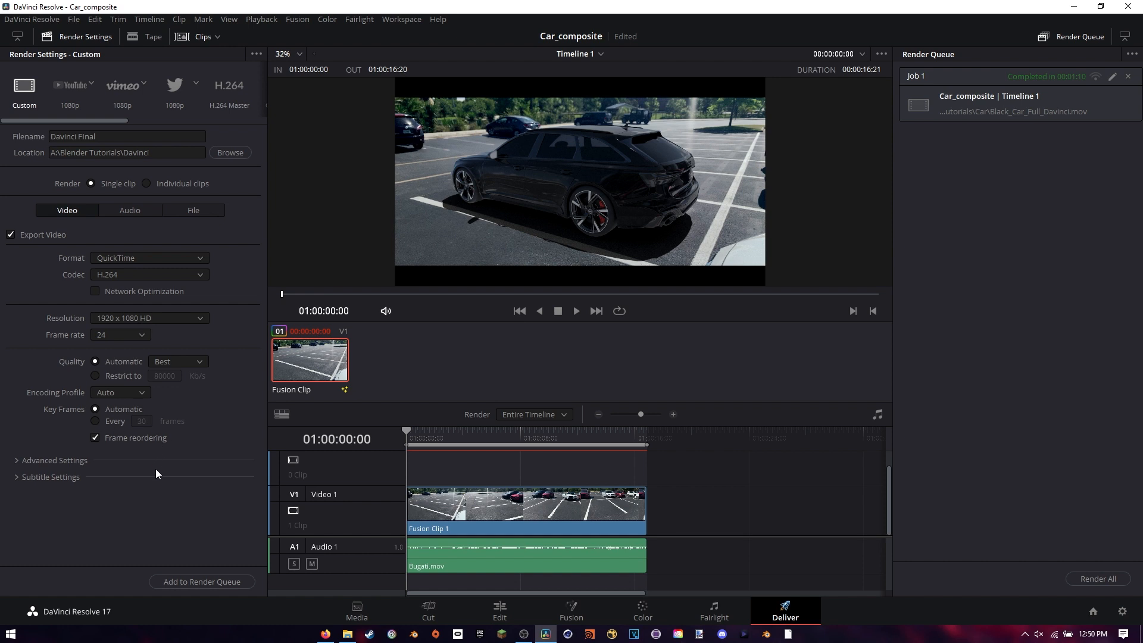
Queue the Davinci FInal render in place of the completed Black_Car_Full_Davinci.mov job and start rendering
{"action": "left_click", "coordinate": [199, 580]}
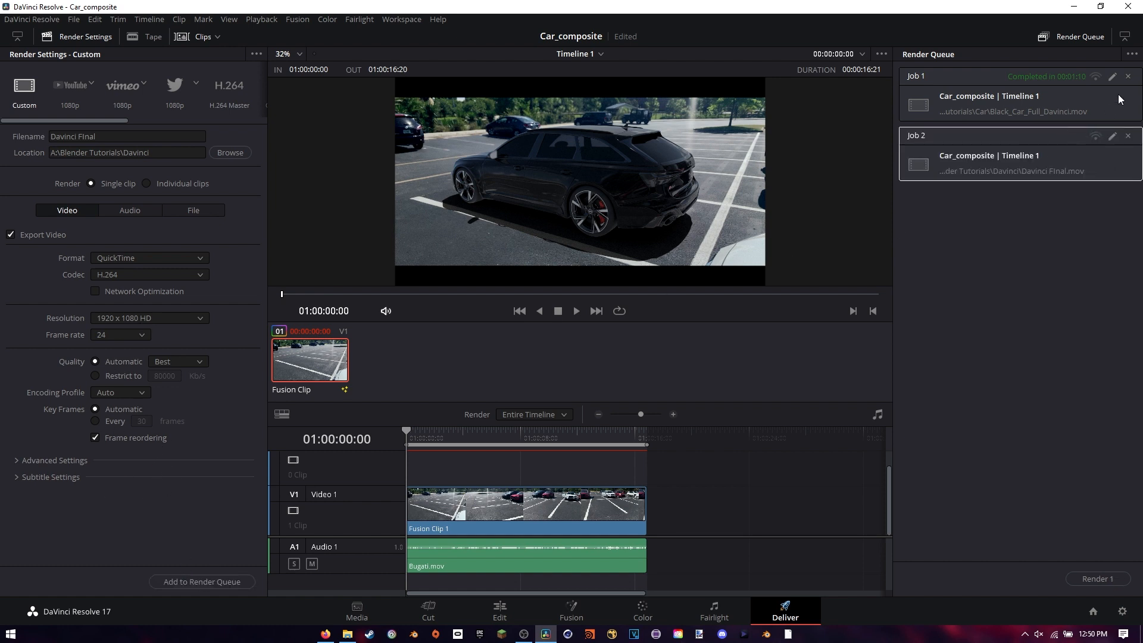
{"action": "left_click", "coordinate": [1128, 77]}
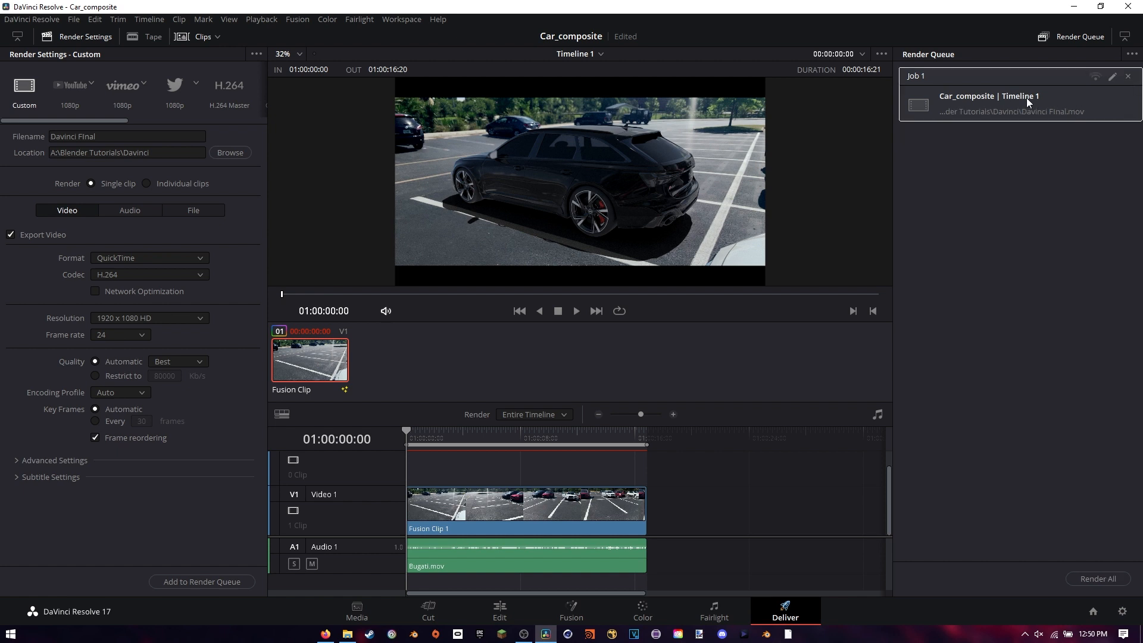
{"action": "left_click", "coordinate": [1086, 578]}
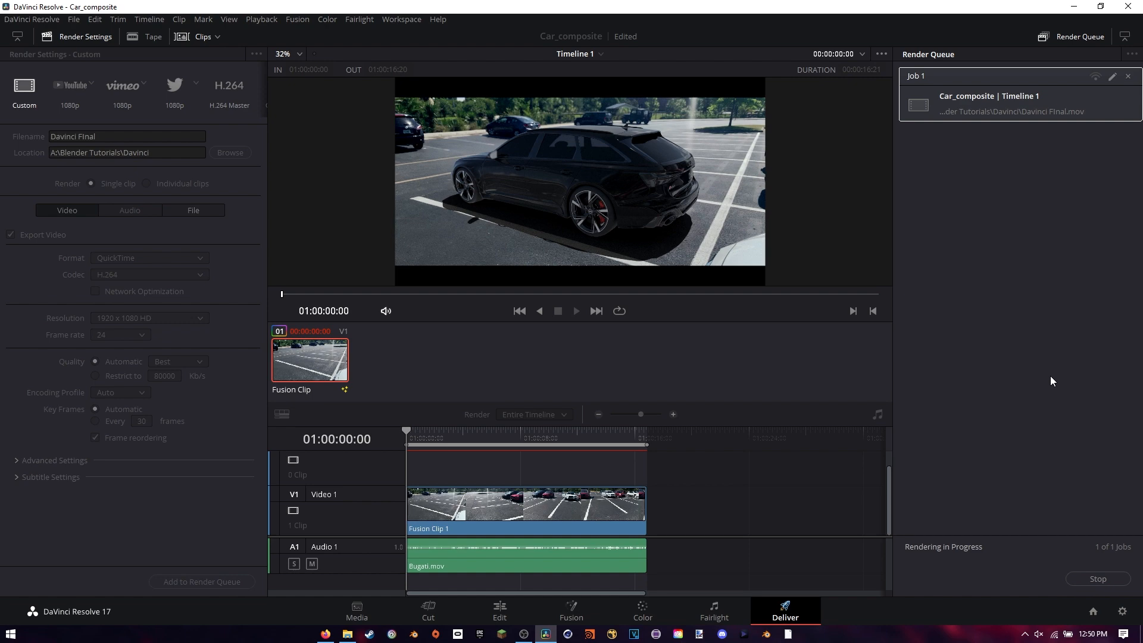